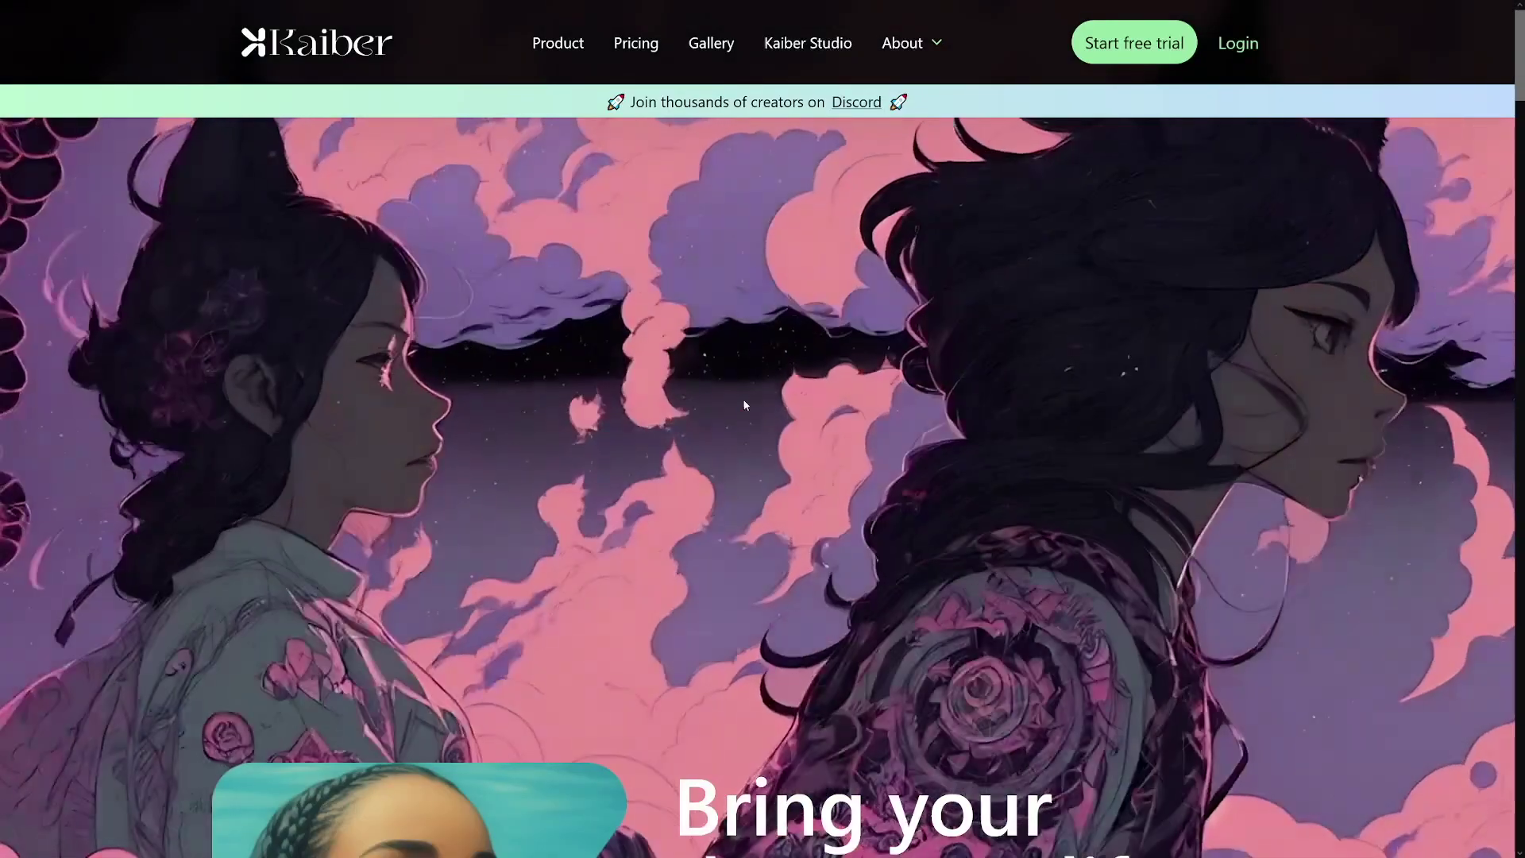
- Open the commercial promotional explainer video ad gig and note its Basic 15-second package
{"action": "scroll", "coordinate": [749, 400], "scroll_direction": "down", "scroll_amount": 6}
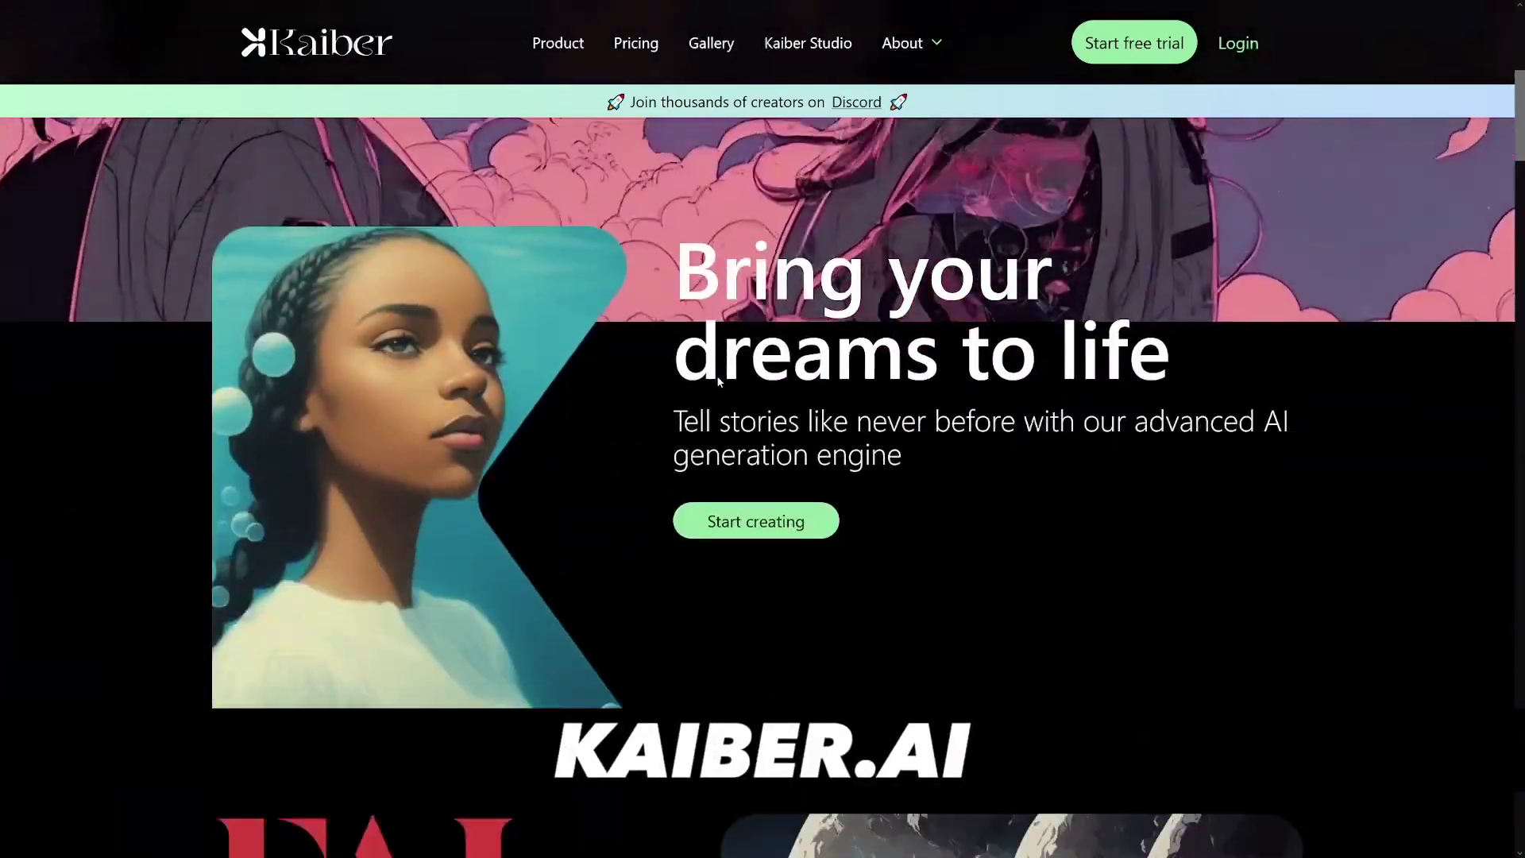
{"action": "scroll", "coordinate": [717, 381], "scroll_direction": "down", "scroll_amount": 10}
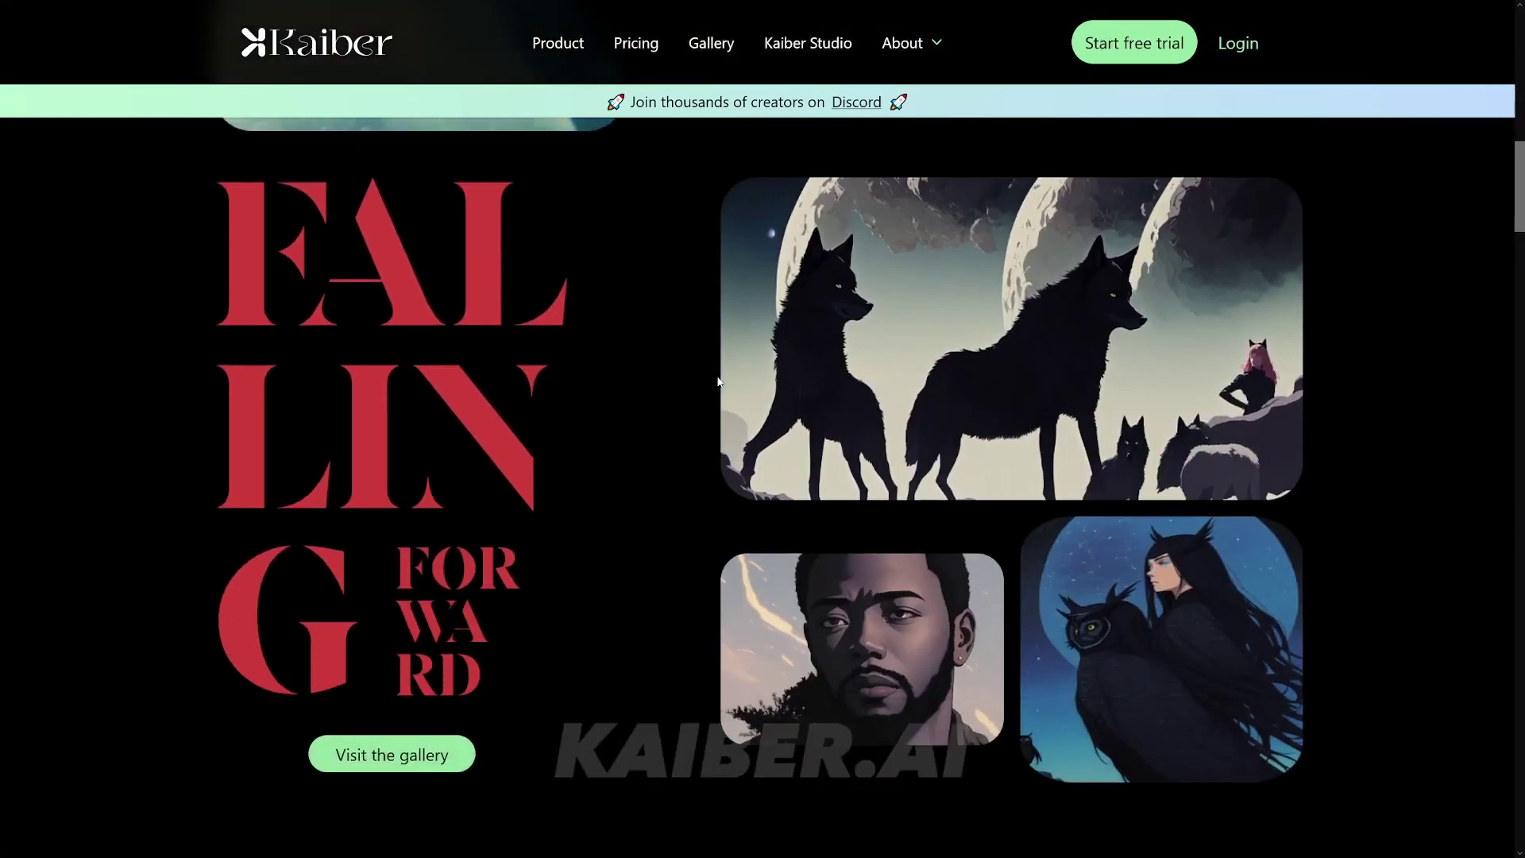
{"action": "scroll", "coordinate": [717, 382], "scroll_direction": "down", "scroll_amount": 8}
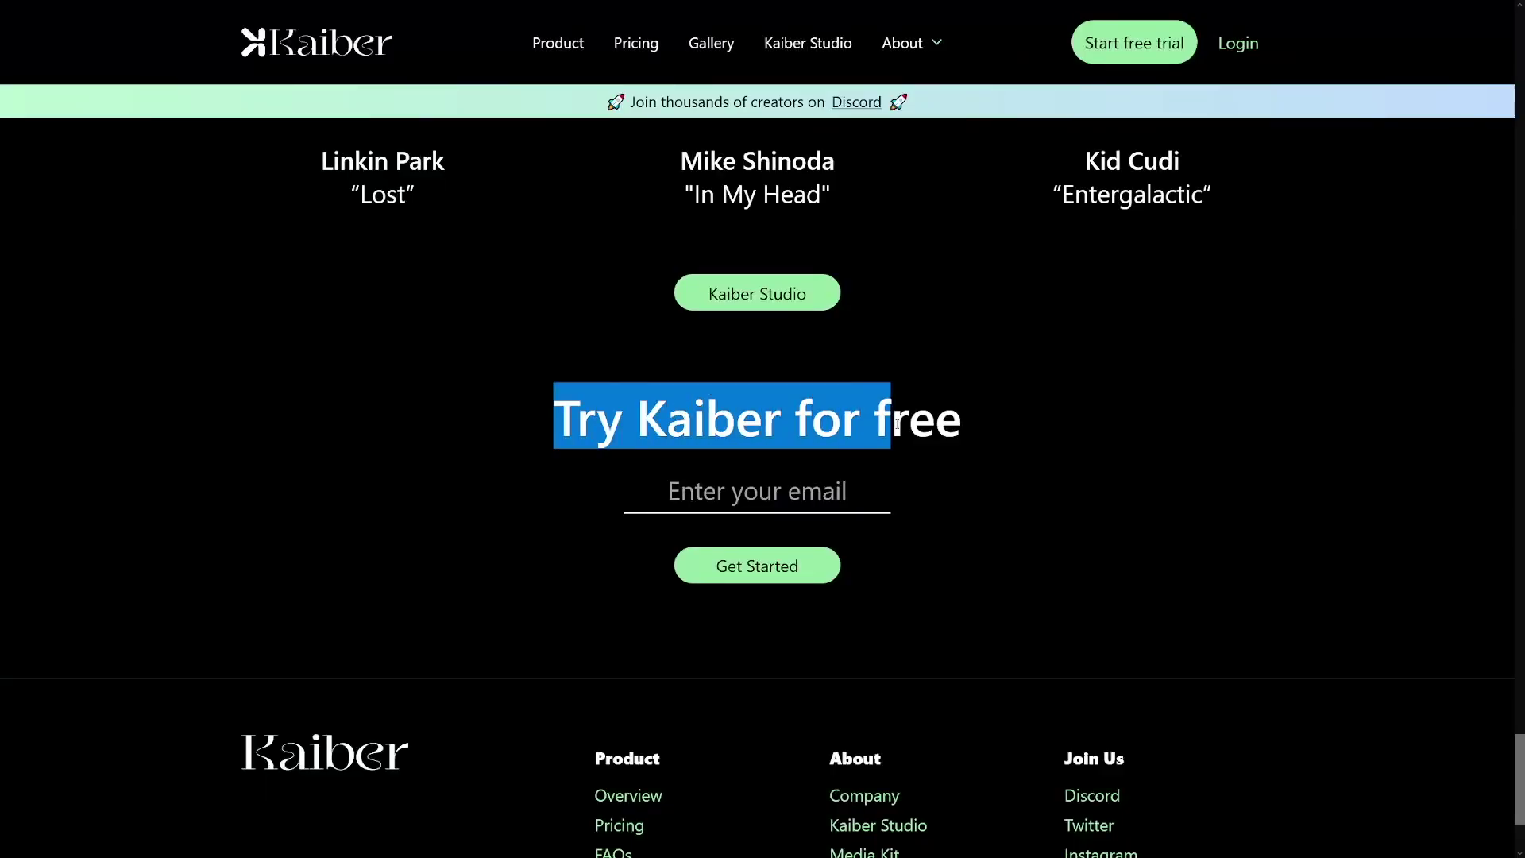
{"action": "scroll", "coordinate": [1080, 461], "scroll_direction": "up", "scroll_amount": 20}
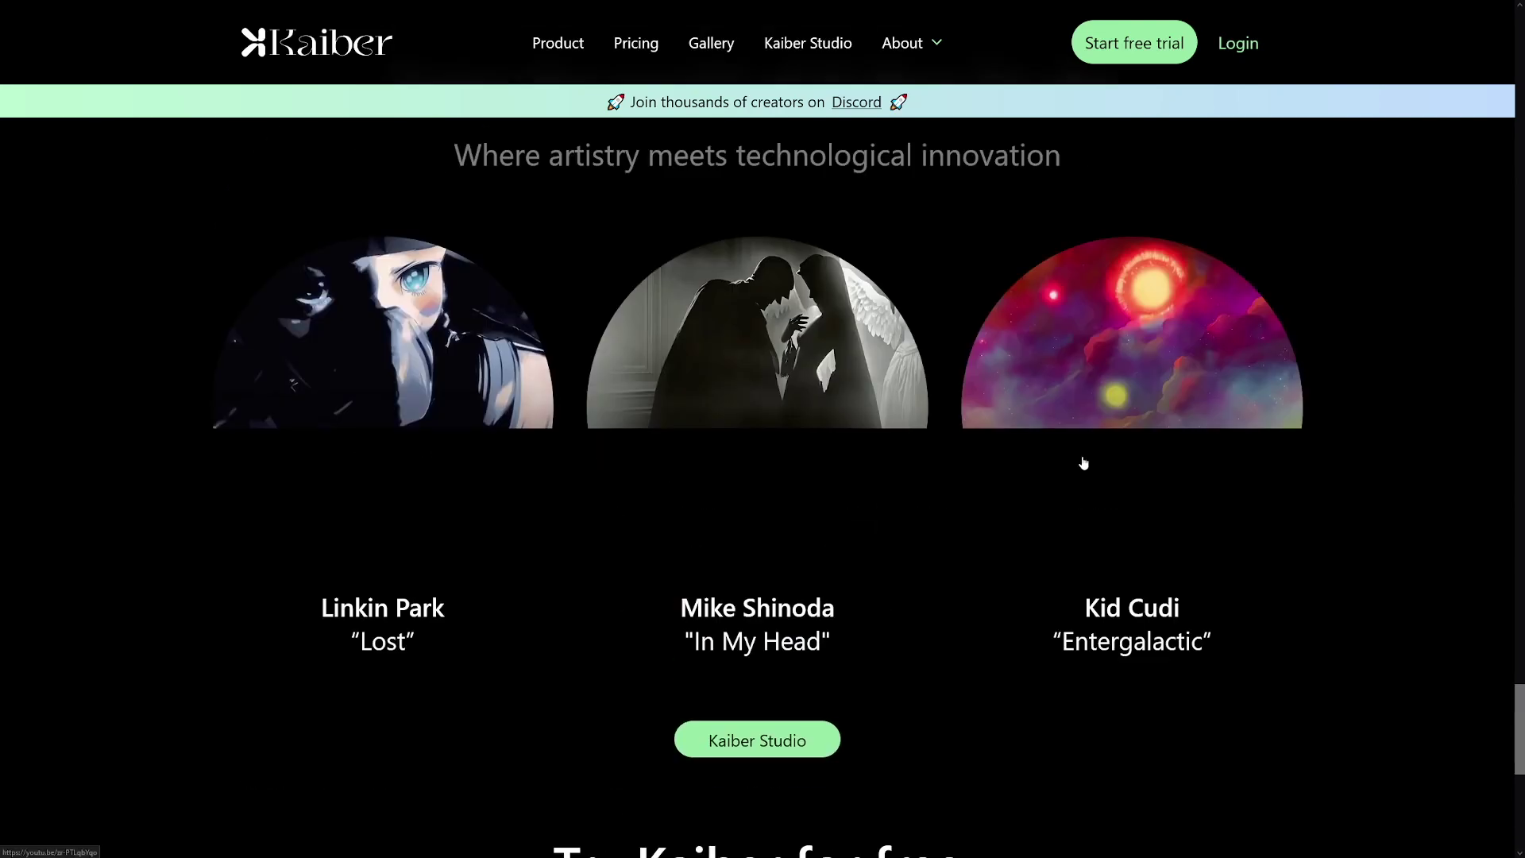
{"action": "scroll", "coordinate": [977, 464], "scroll_direction": "up", "scroll_amount": 11}
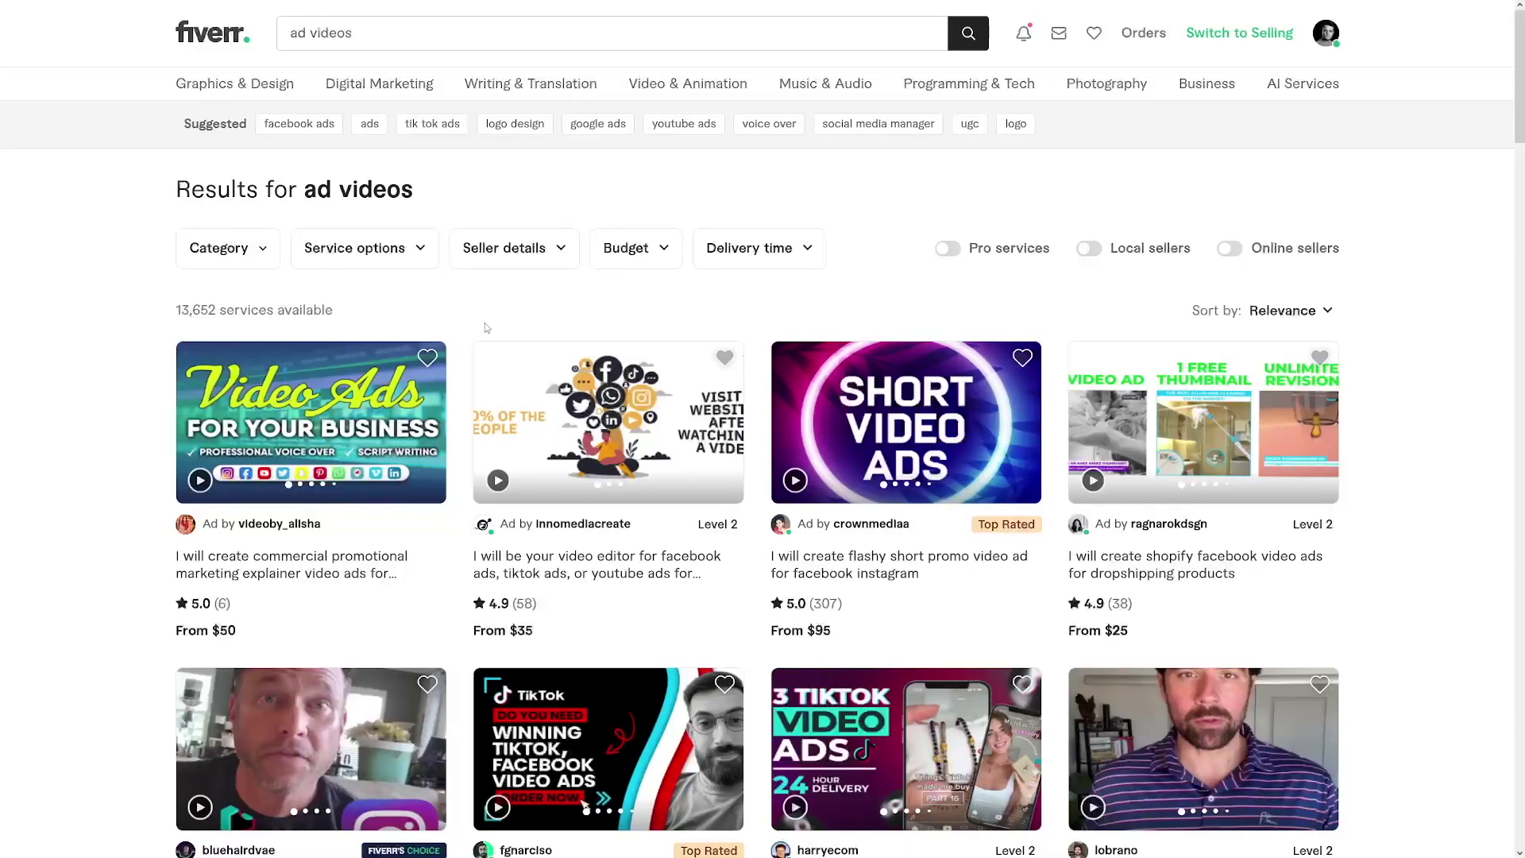
{"action": "mouse_move", "coordinate": [330, 397]}
{"action": "left_click", "coordinate": [303, 551]}
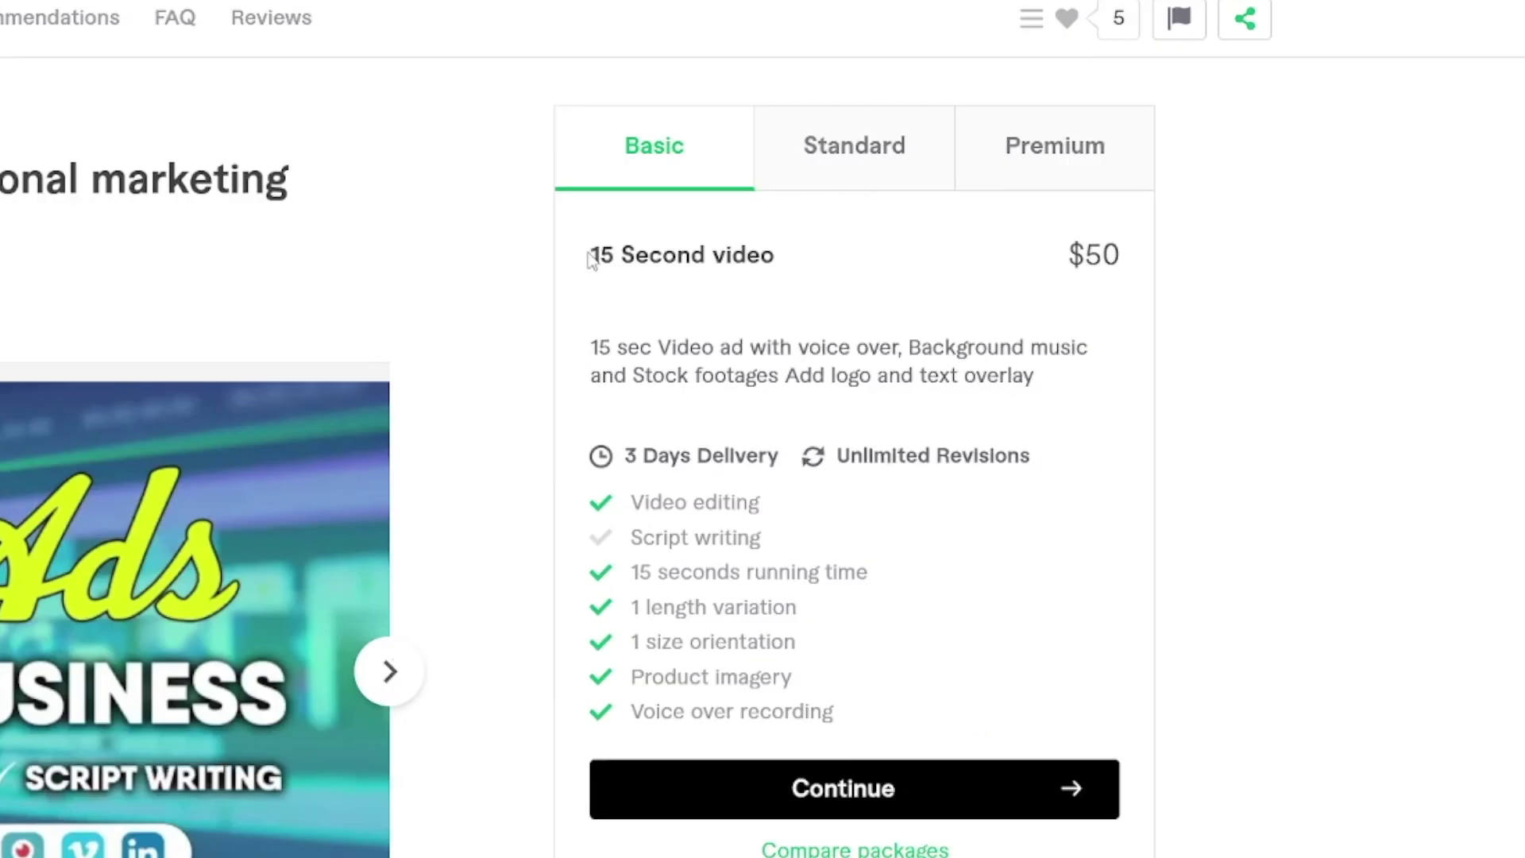
{"action": "left_click_drag", "start_coordinate": [948, 258], "coordinate": [1023, 256]}
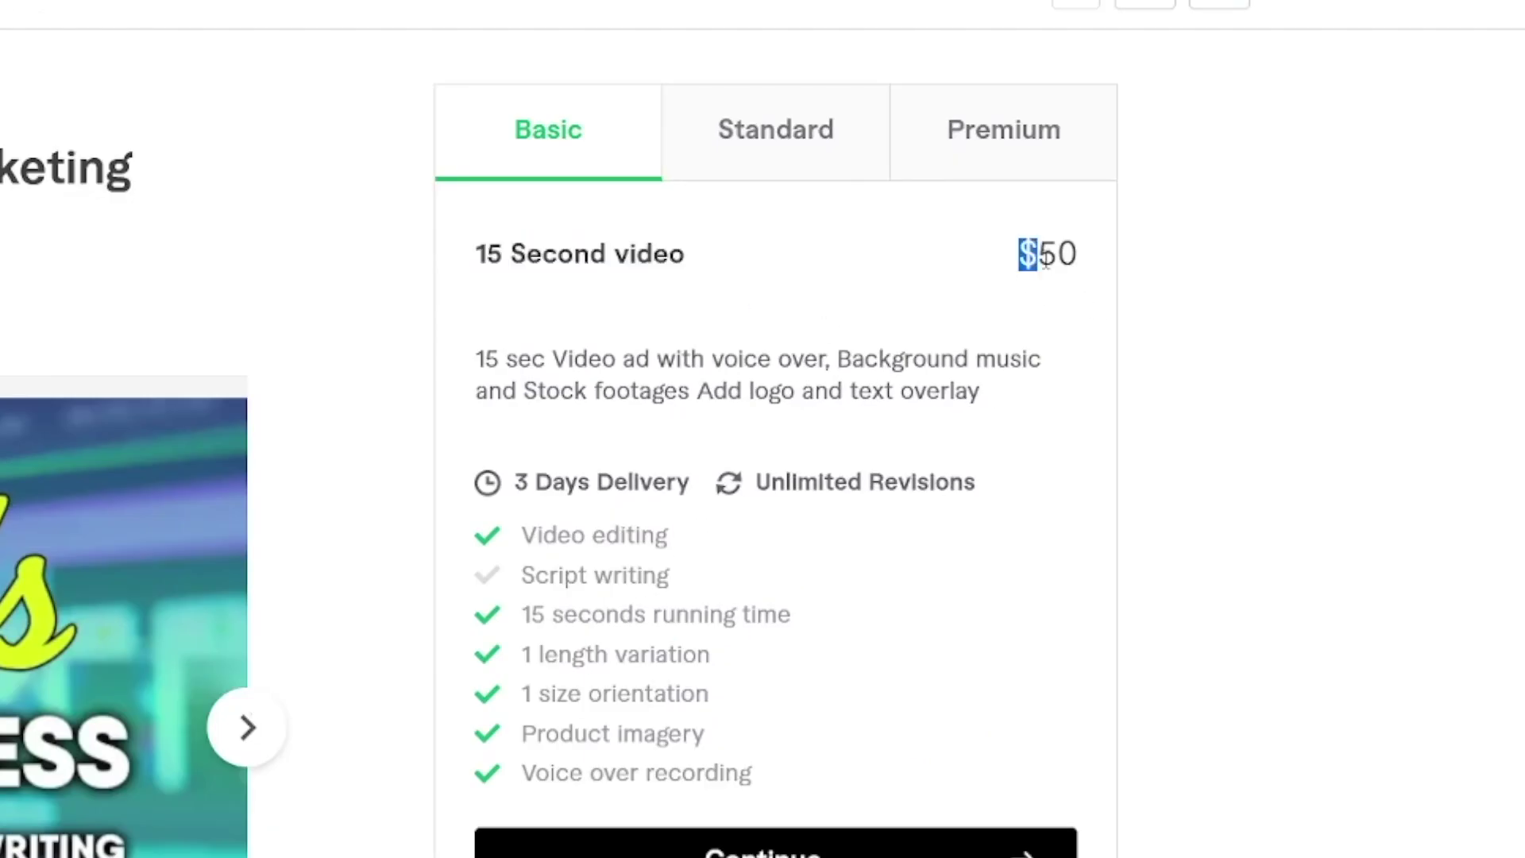
- Check the Standard package, then open the dropshipping video ads gig for TikTok and Facebook
{"action": "left_click", "coordinate": [813, 143]}
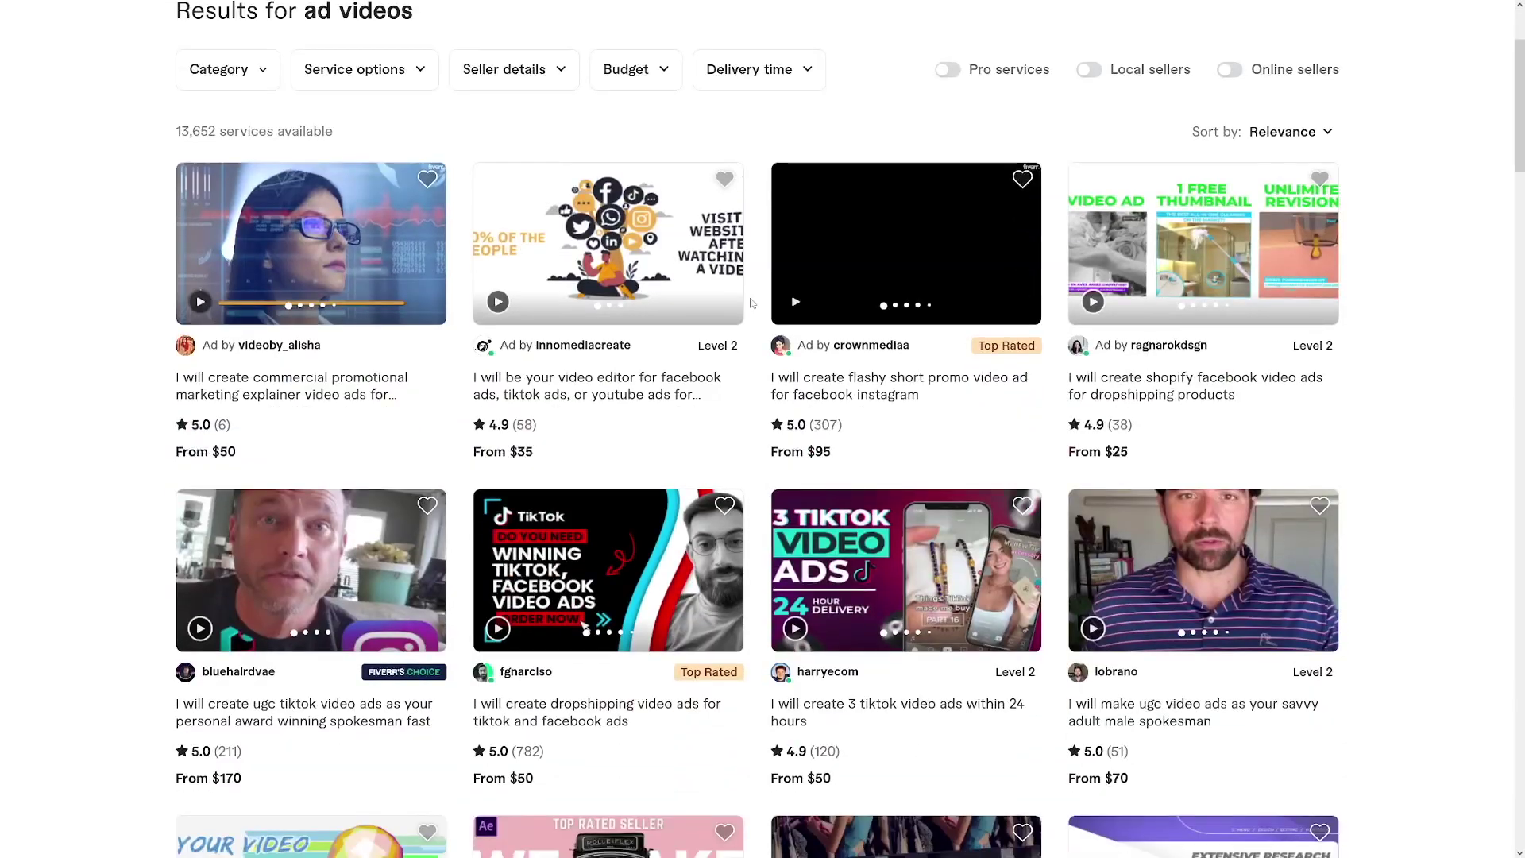
{"action": "scroll", "coordinate": [752, 302], "scroll_direction": "down", "scroll_amount": 1}
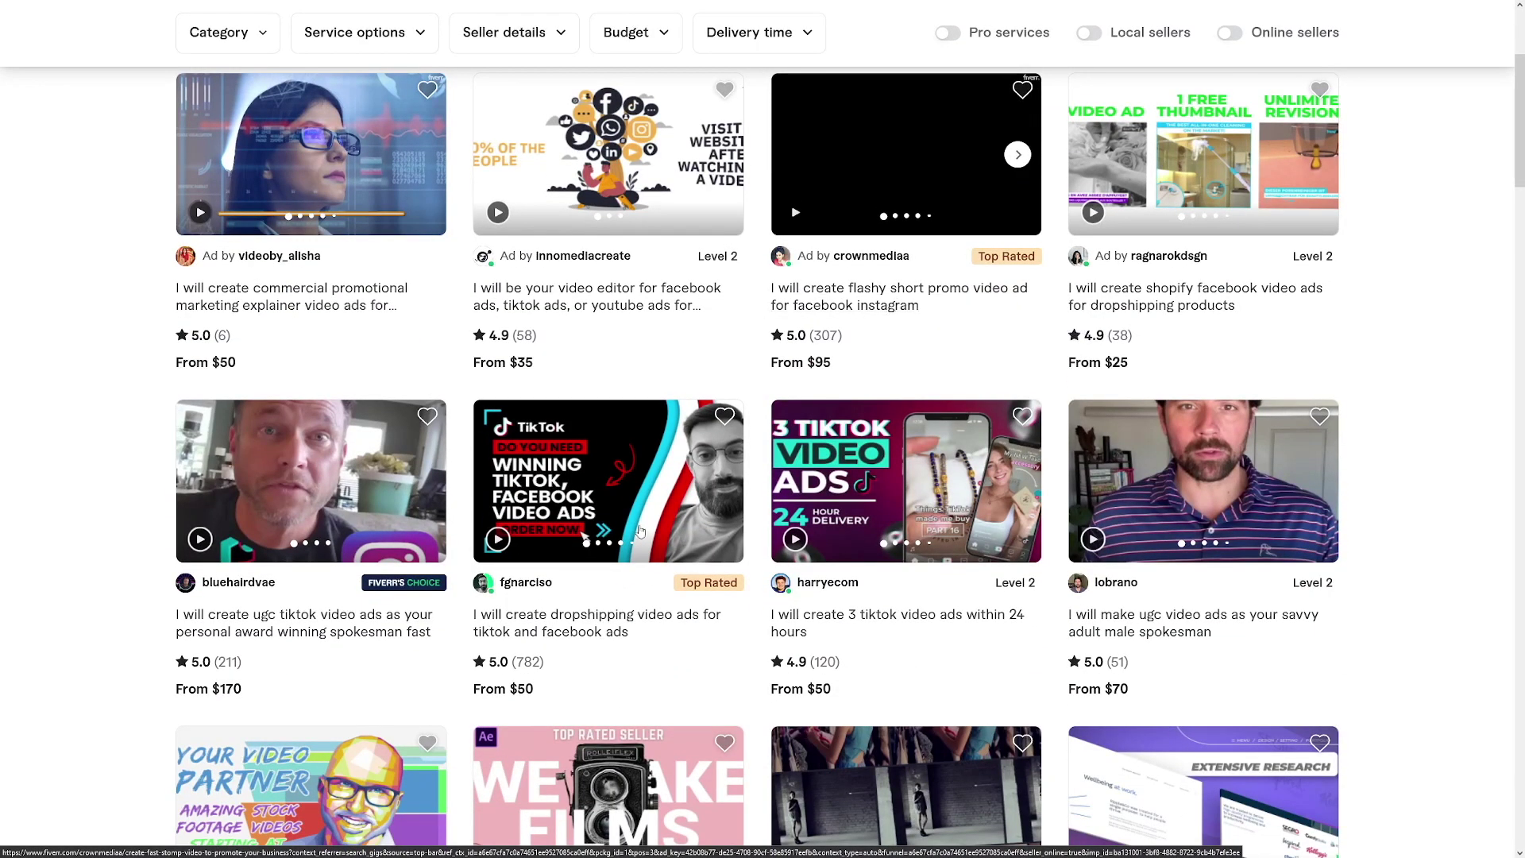
{"action": "left_click", "coordinate": [598, 616]}
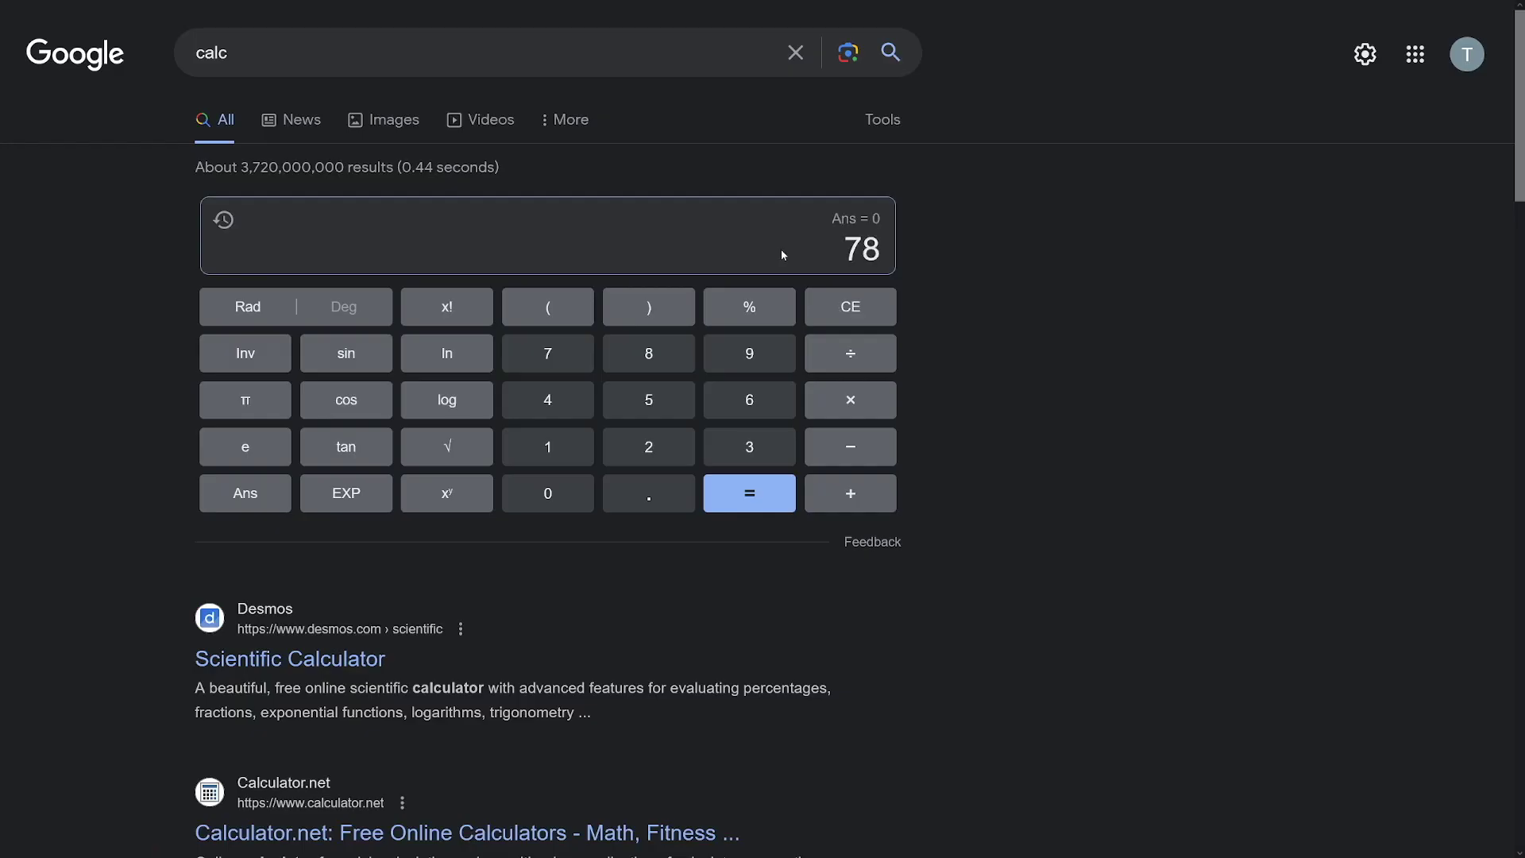
- Finish entering 782*50 in Google's calculator to get 39100
{"action": "type", "text": "2*50"}
{"action": "key", "text": "Return"}
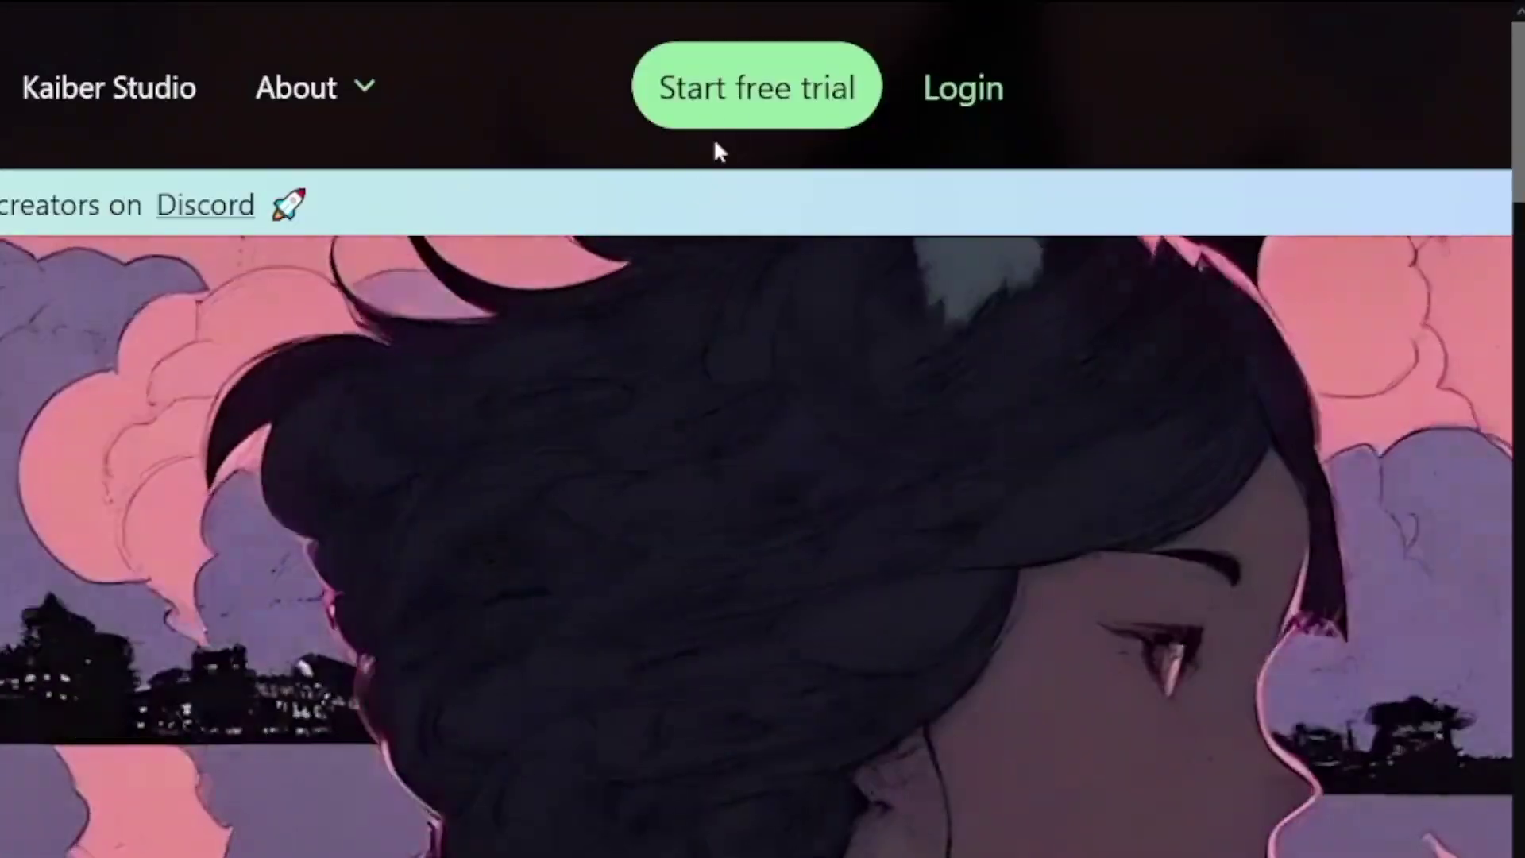
- Try Create Your First Video in Kaiber and begin the 7-day free trial checkout from the popup
{"action": "left_click", "coordinate": [1121, 60]}
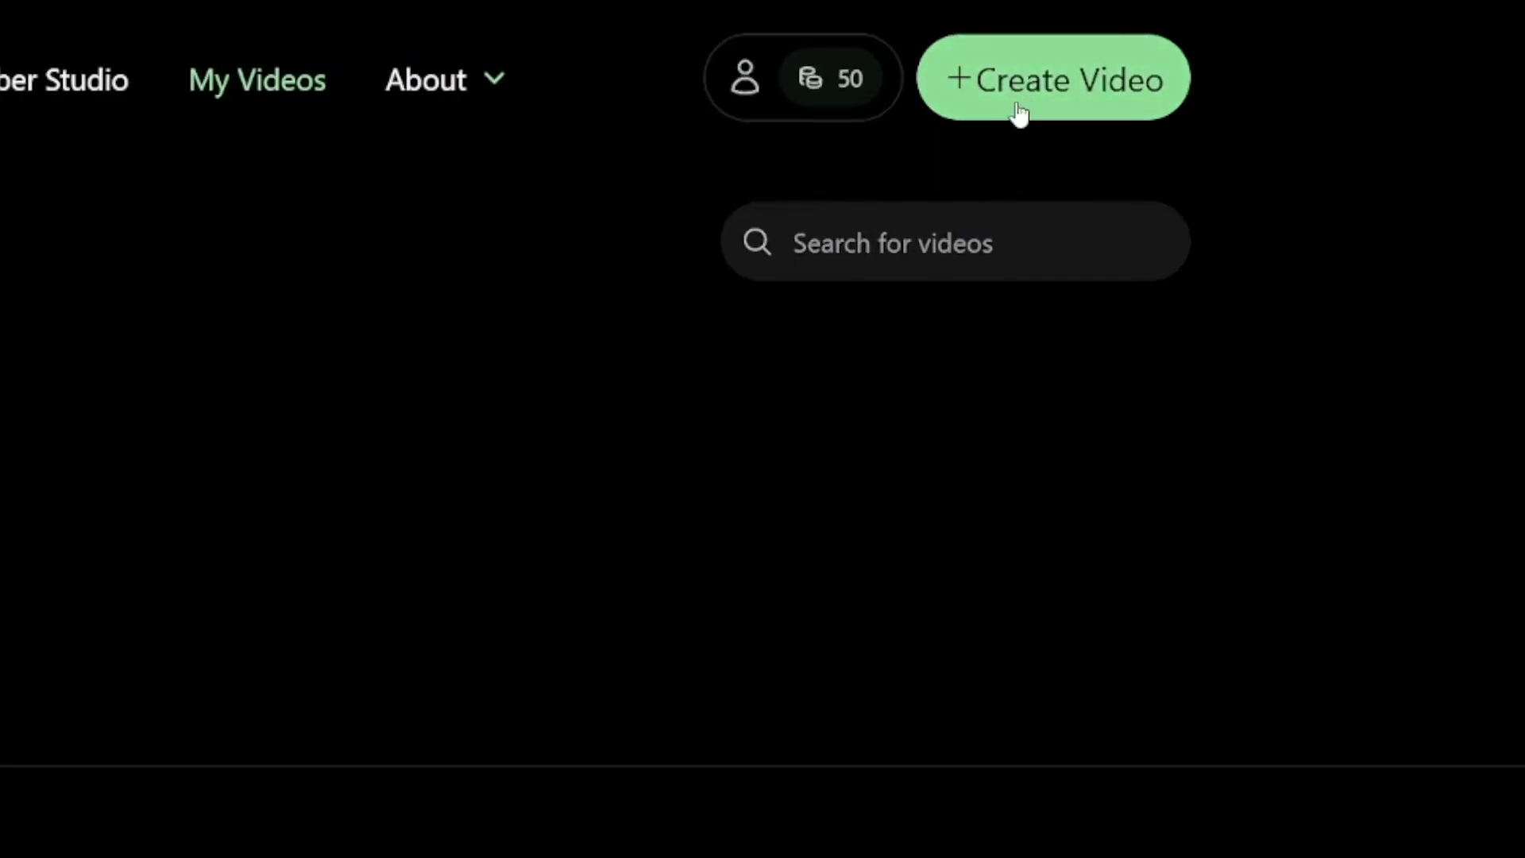
{"action": "left_click", "coordinate": [1027, 112]}
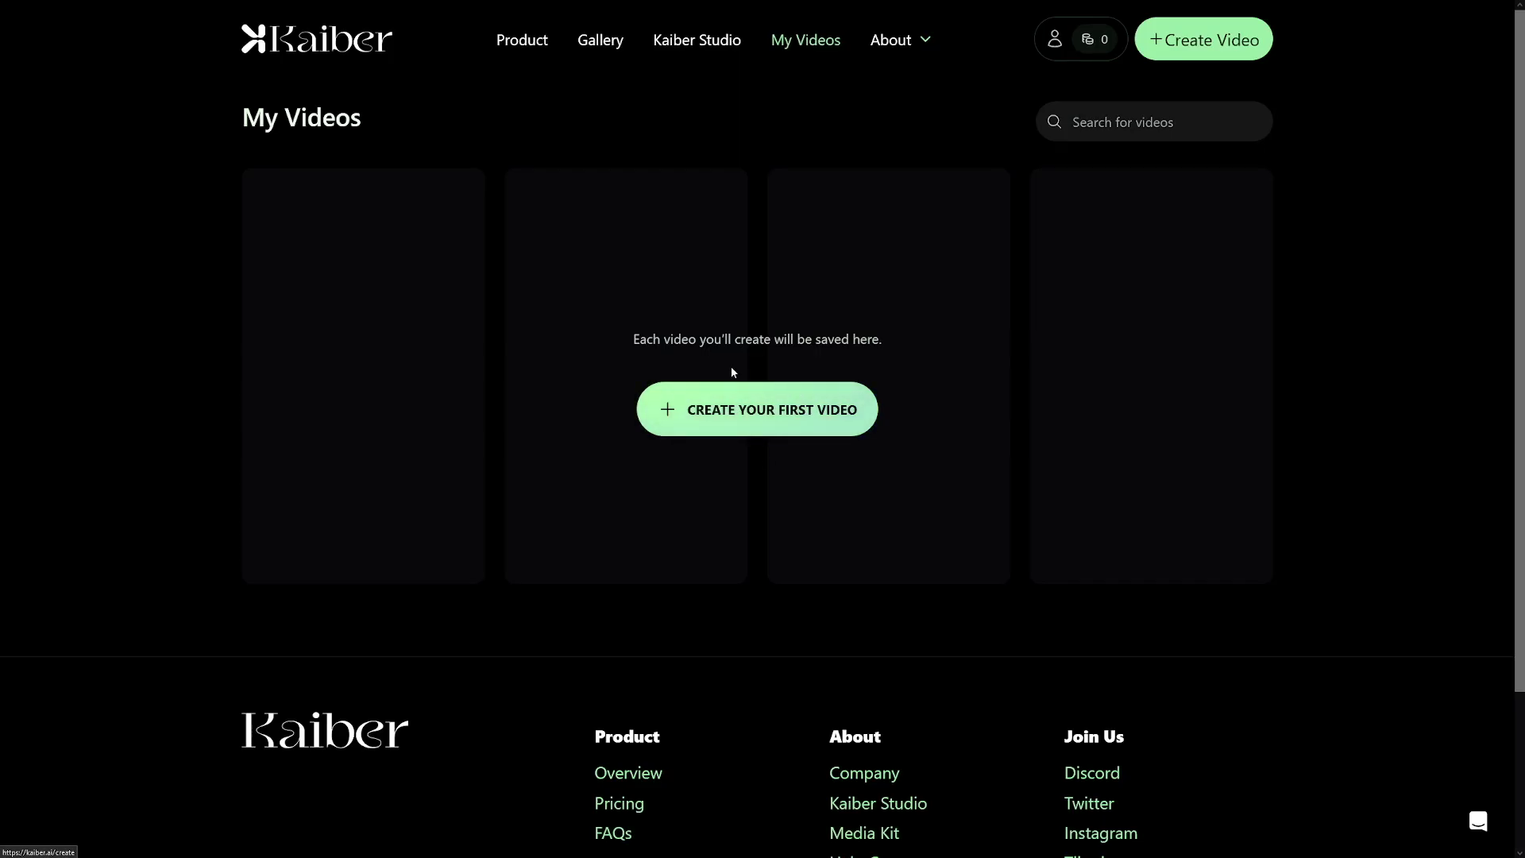
{"action": "left_click", "coordinate": [675, 388]}
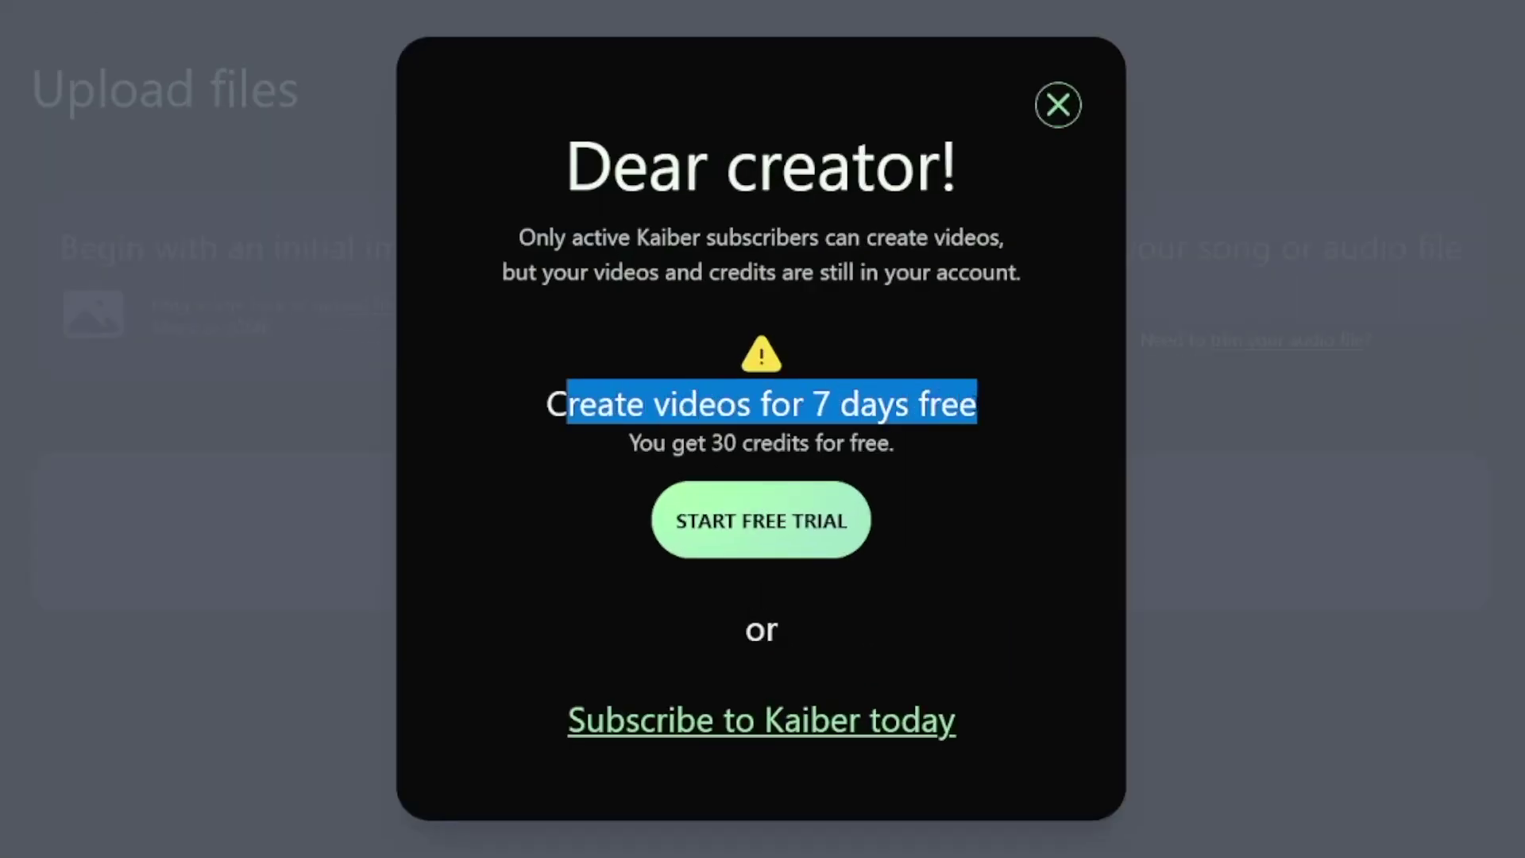
{"action": "left_click", "coordinate": [1013, 361]}
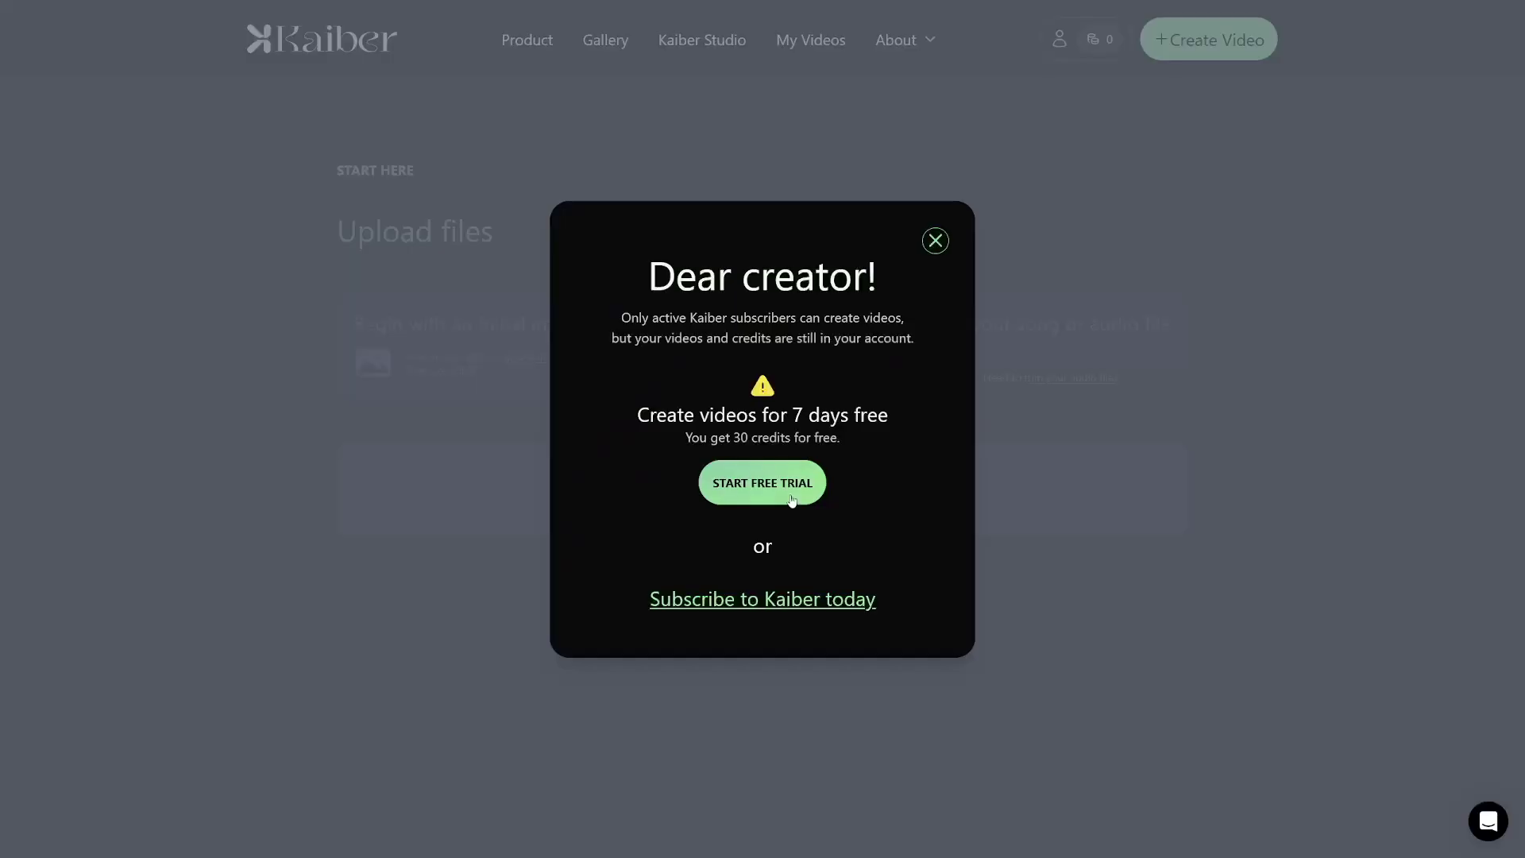
{"action": "left_click", "coordinate": [763, 482]}
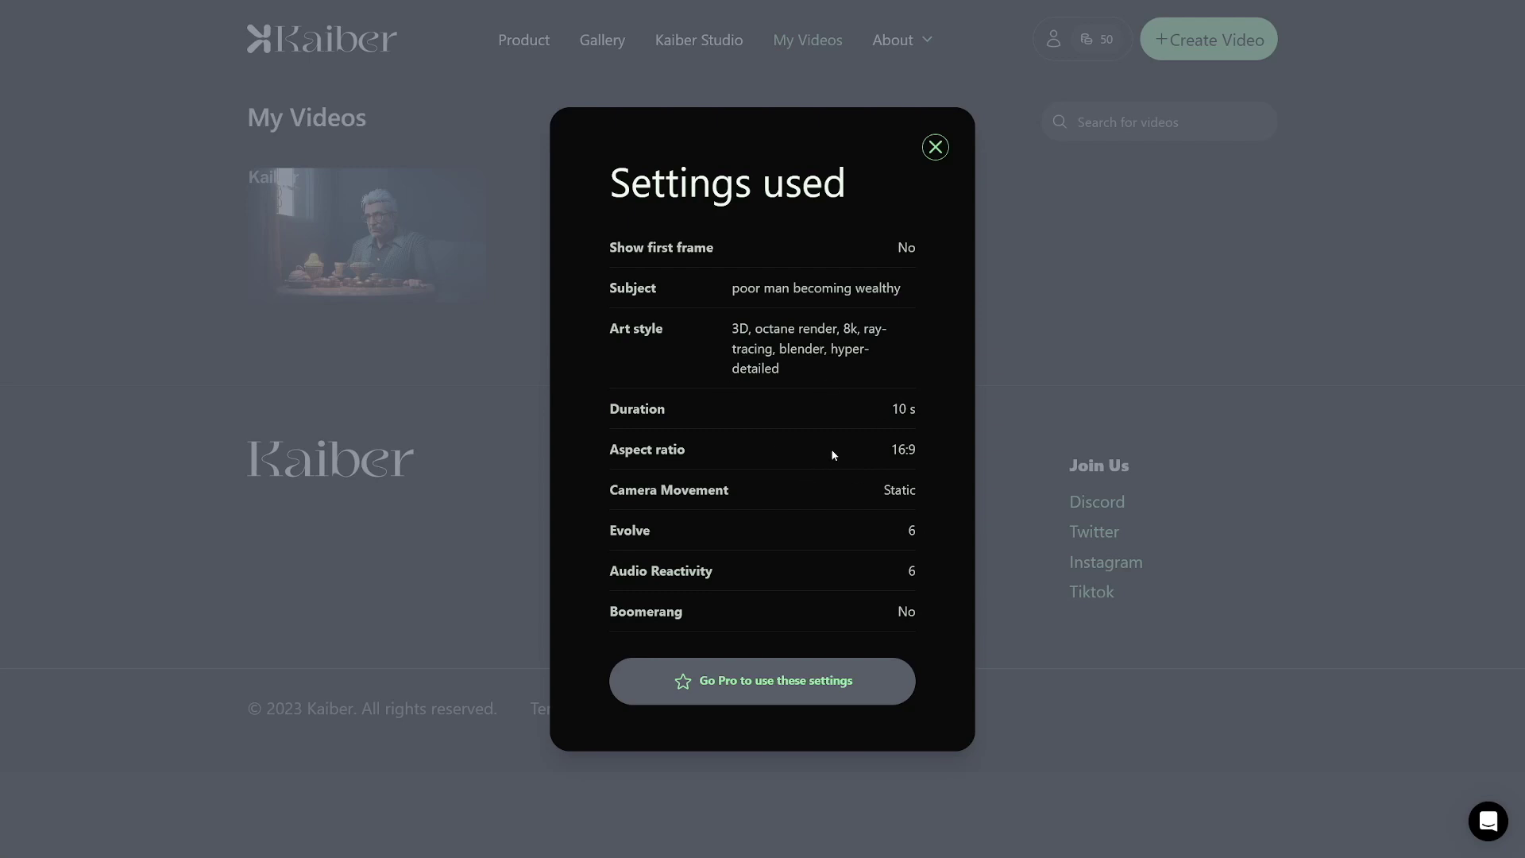
- Read the video's subject, art style, 16:9 aspect ratio and Static camera settings, then close the popup
{"action": "left_click_drag", "start_coordinate": [609, 287], "coordinate": [651, 289]}
{"action": "left_click", "coordinate": [671, 297]}
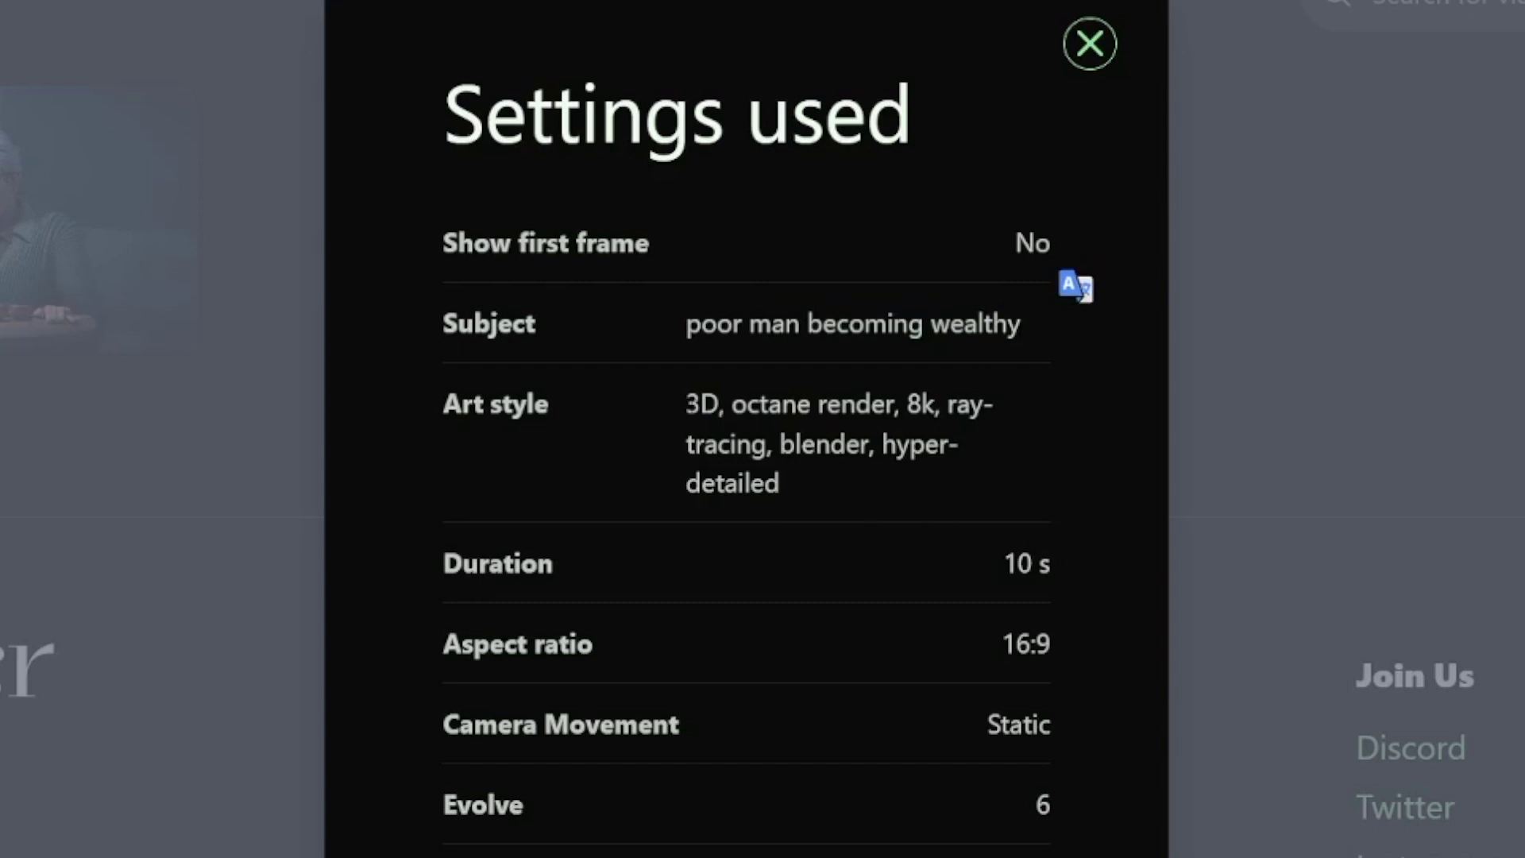
{"action": "left_click_drag", "start_coordinate": [813, 465], "coordinate": [817, 480]}
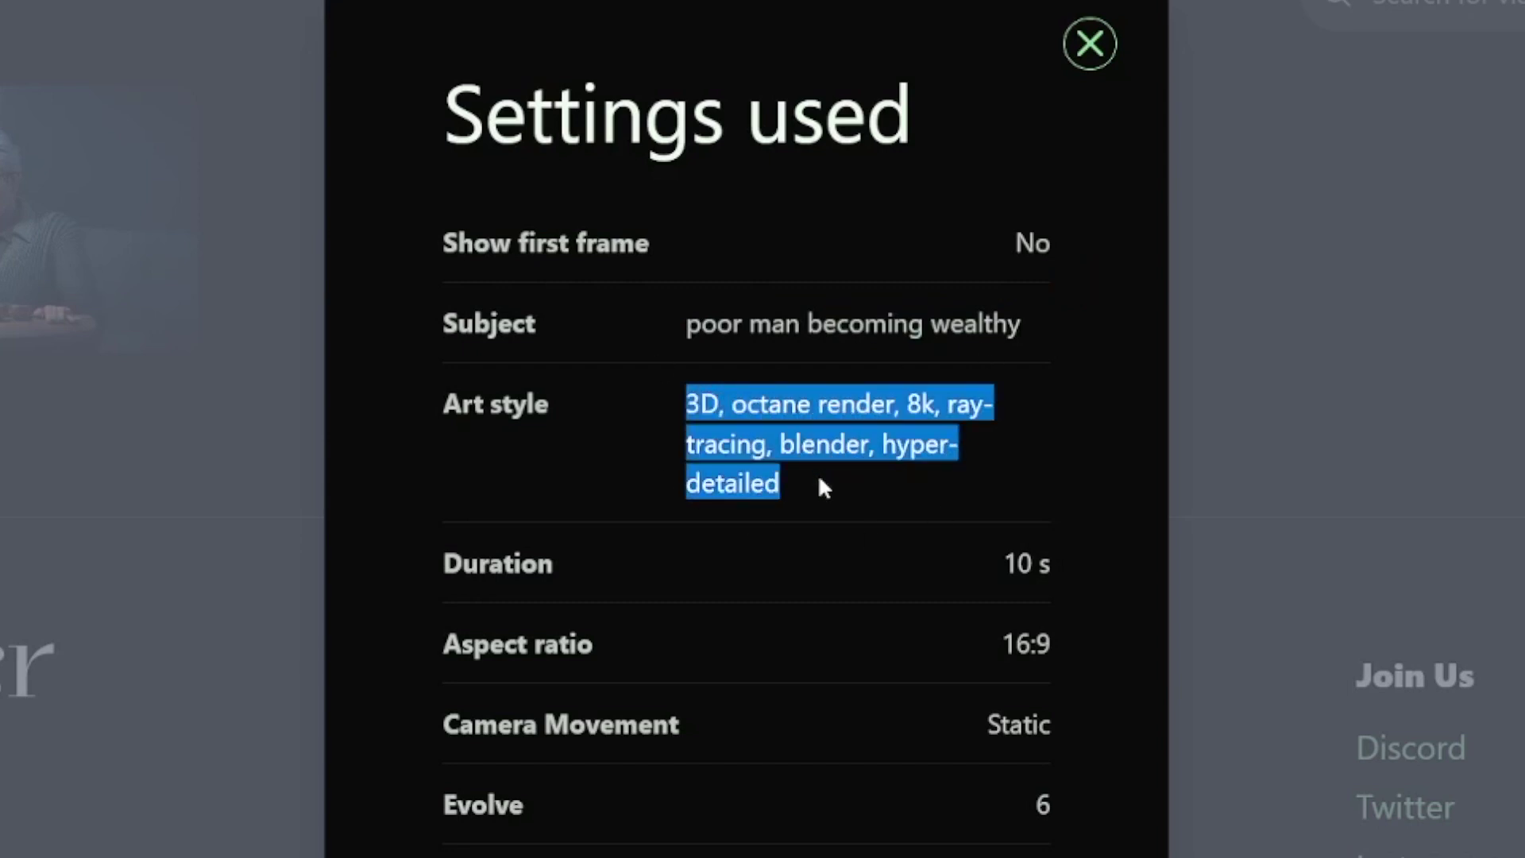
{"action": "left_click", "coordinate": [819, 478]}
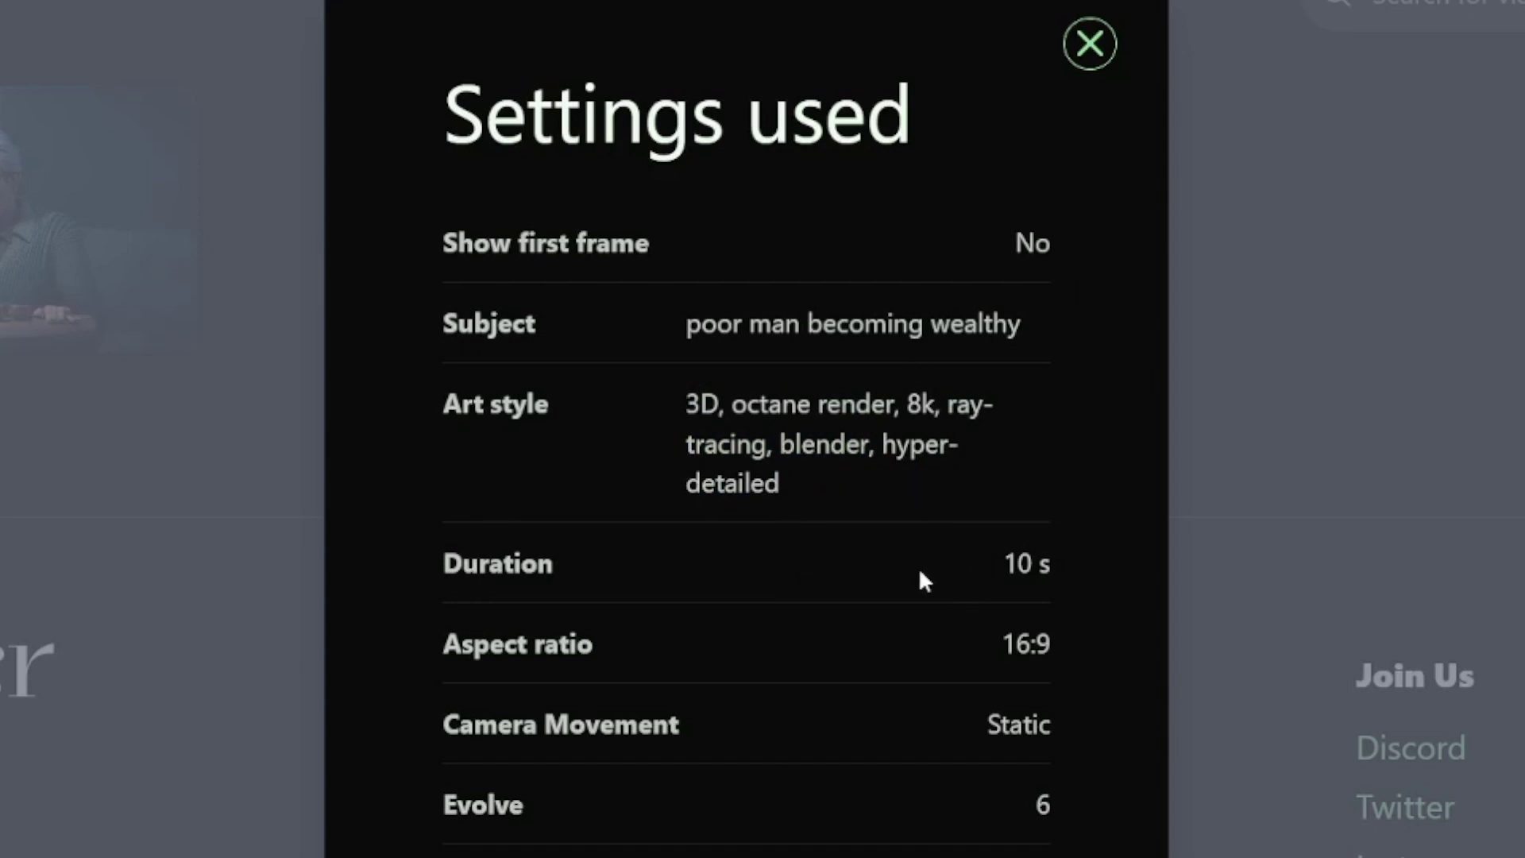
{"action": "left_click_drag", "start_coordinate": [994, 633], "coordinate": [1069, 647]}
{"action": "left_click_drag", "start_coordinate": [981, 723], "coordinate": [1074, 743]}
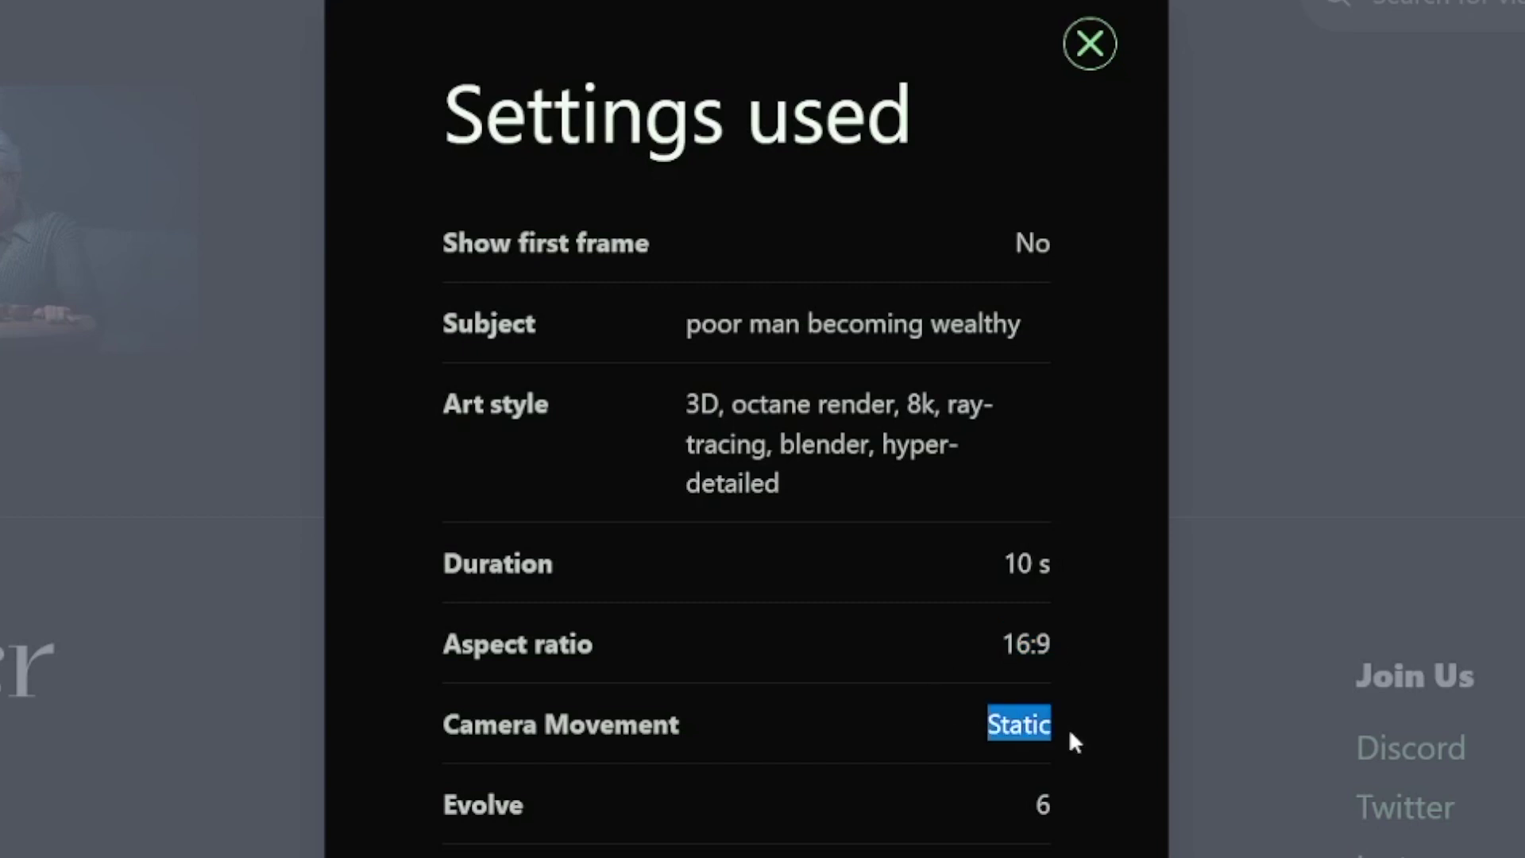
{"action": "left_click", "coordinate": [1069, 733]}
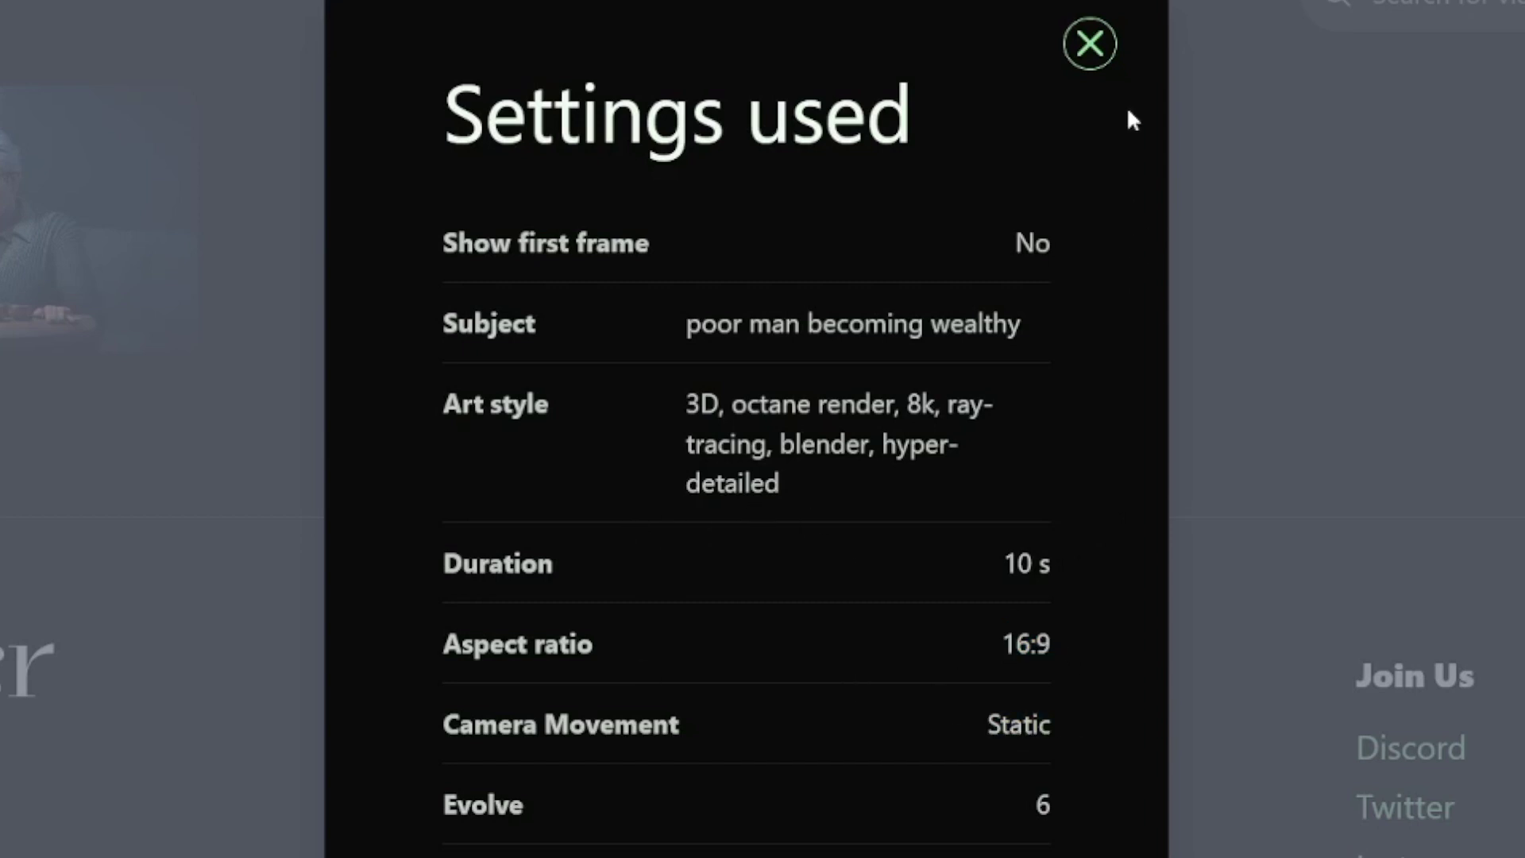
{"action": "left_click", "coordinate": [1092, 49]}
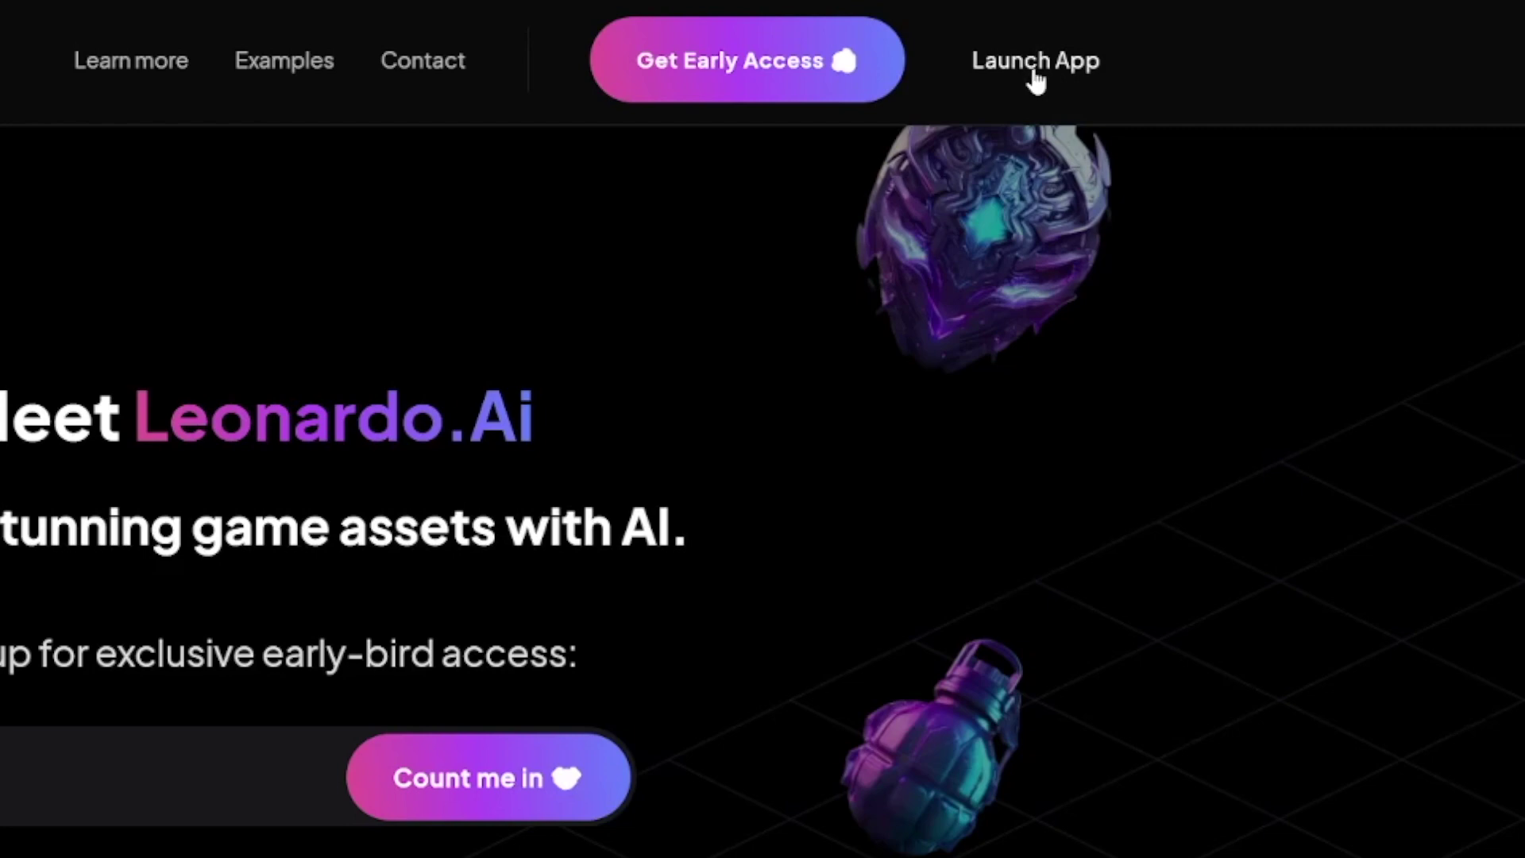
- Go to Leonardo.Ai's app home, scroll the community feed and open the night-city image's details
{"action": "left_click", "coordinate": [1055, 76]}
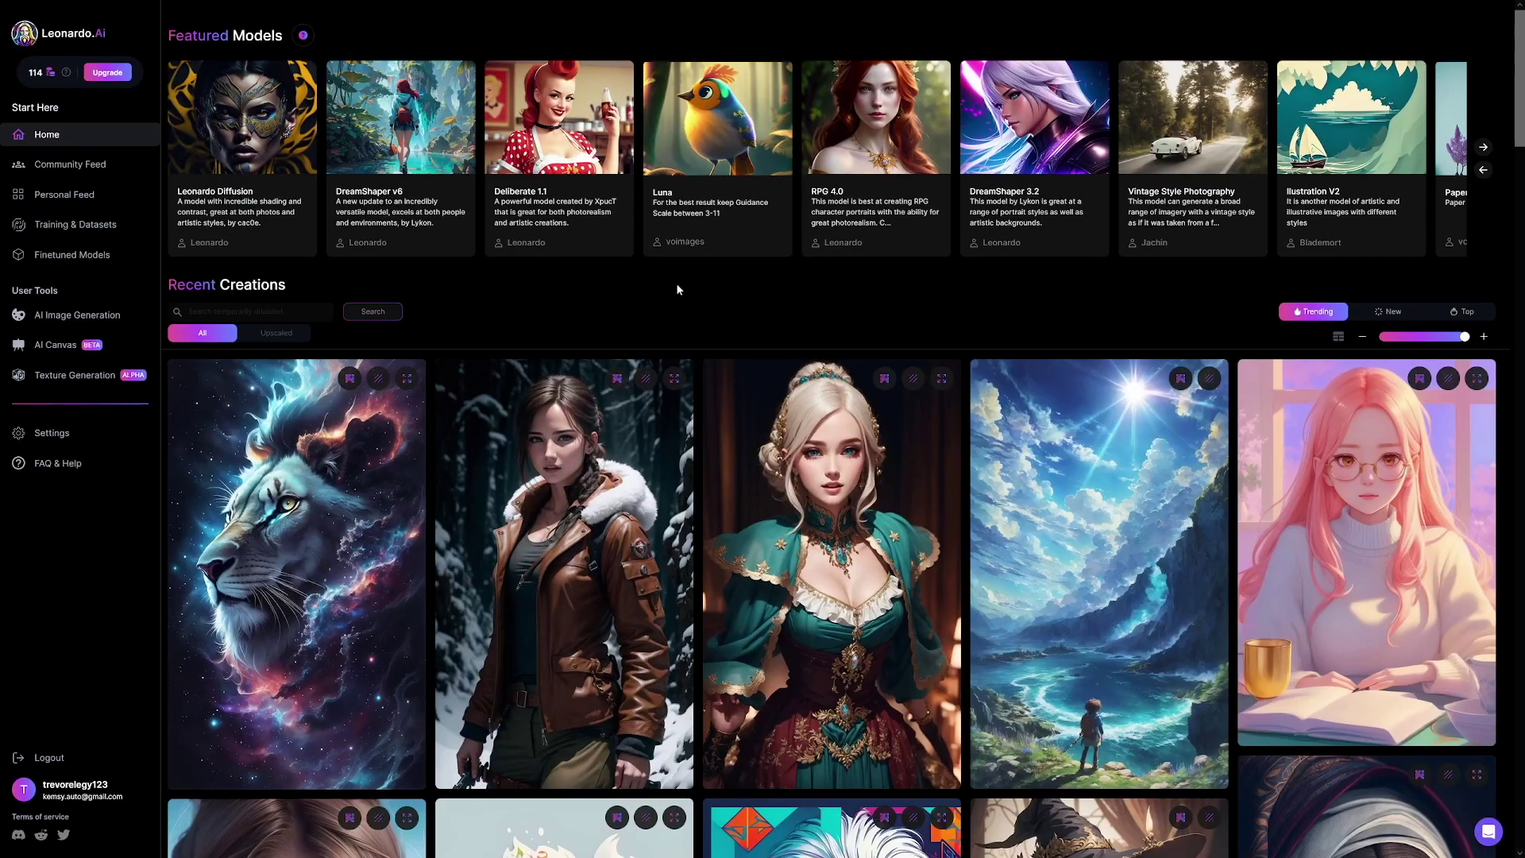
{"action": "scroll", "coordinate": [694, 302], "scroll_direction": "down", "scroll_amount": 1}
{"action": "scroll", "coordinate": [694, 299], "scroll_direction": "down", "scroll_amount": 6}
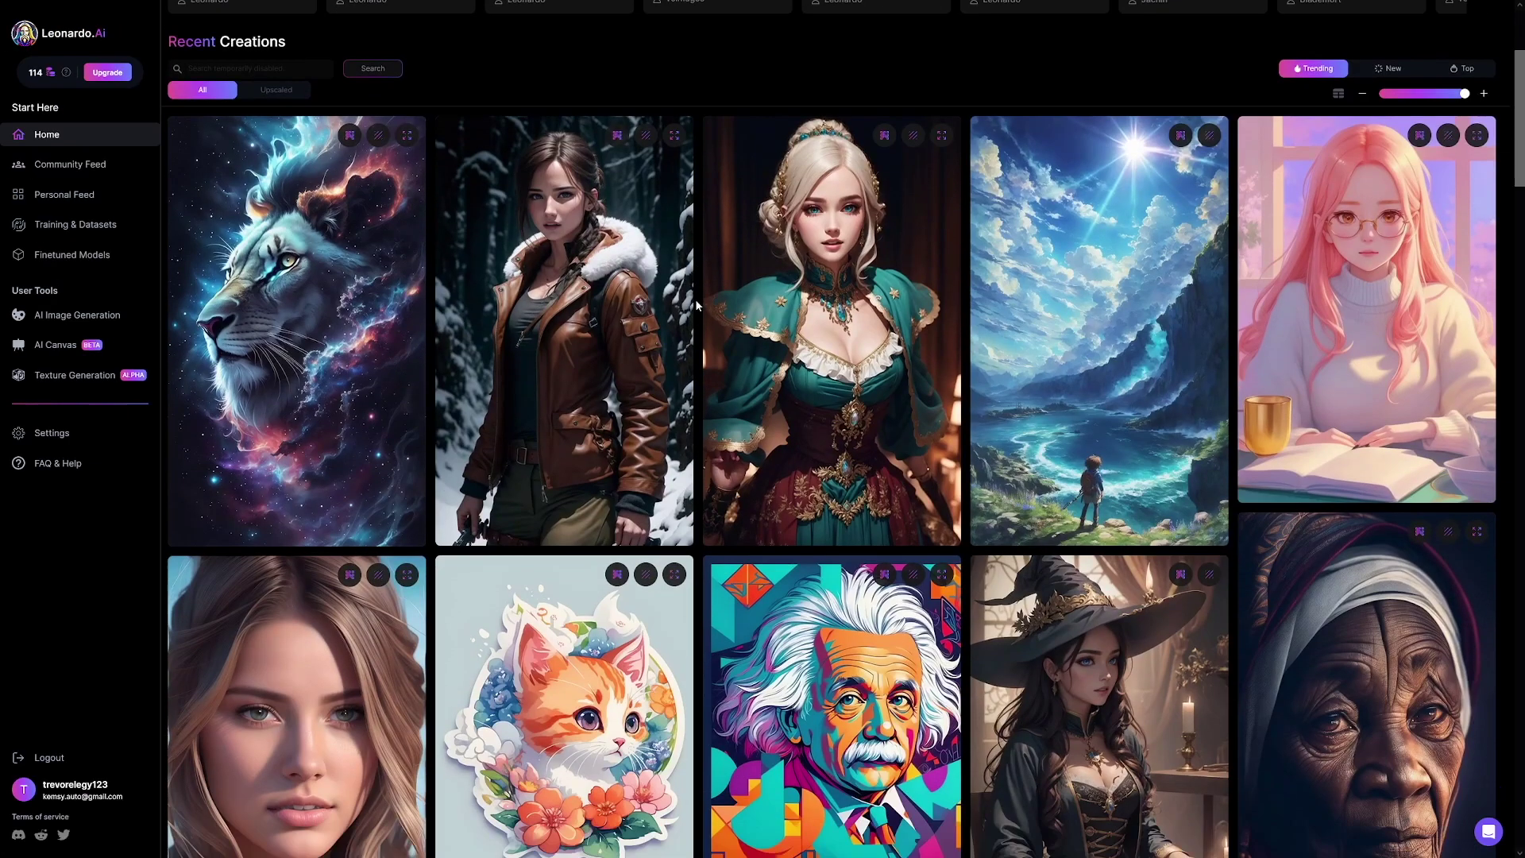
{"action": "scroll", "coordinate": [694, 299], "scroll_direction": "down", "scroll_amount": 6}
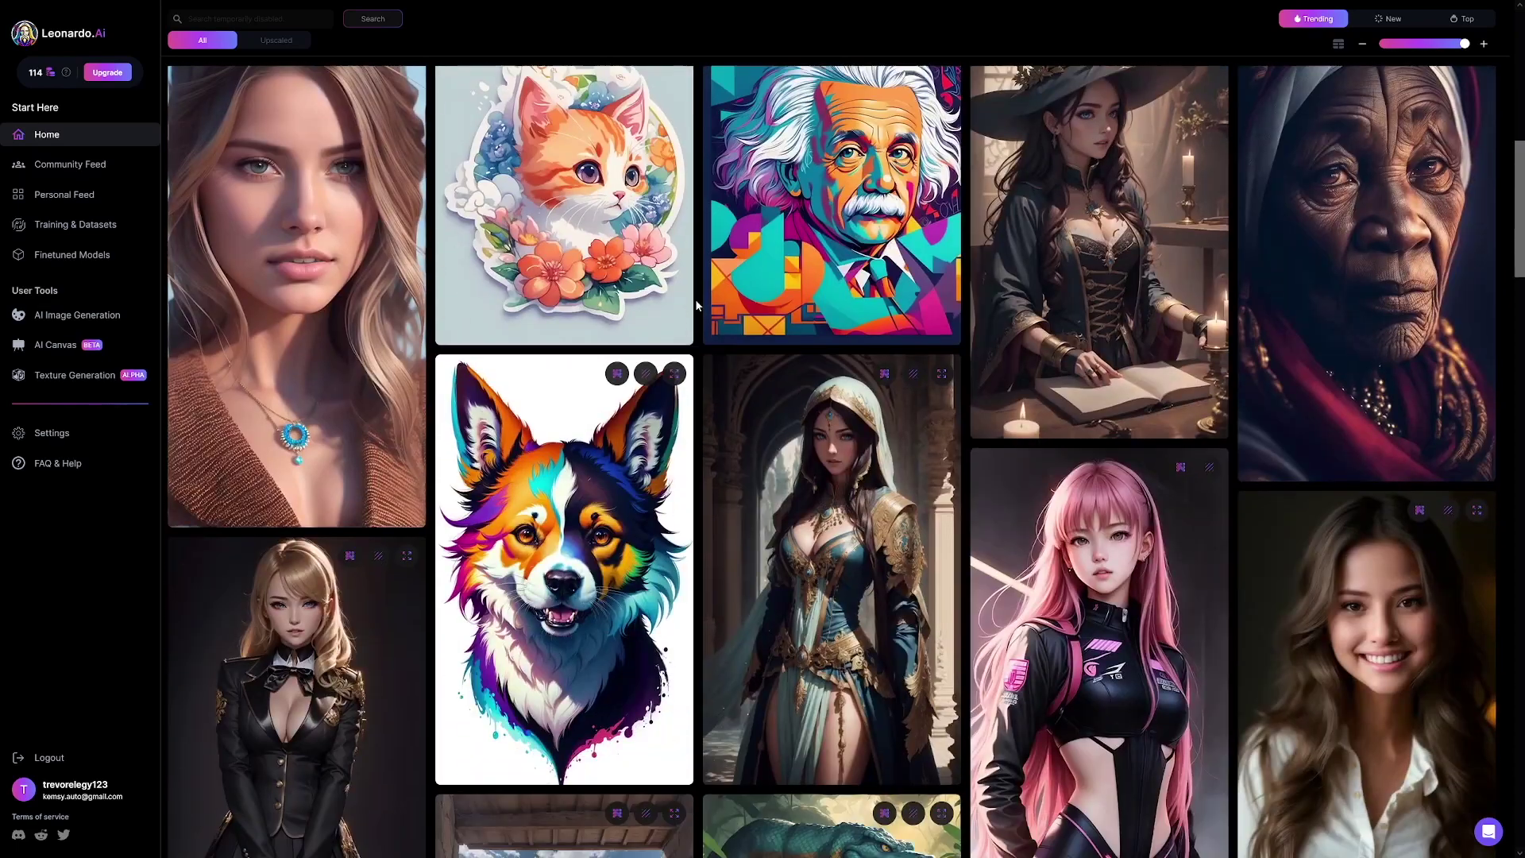
{"action": "scroll", "coordinate": [696, 304], "scroll_direction": "down", "scroll_amount": 6}
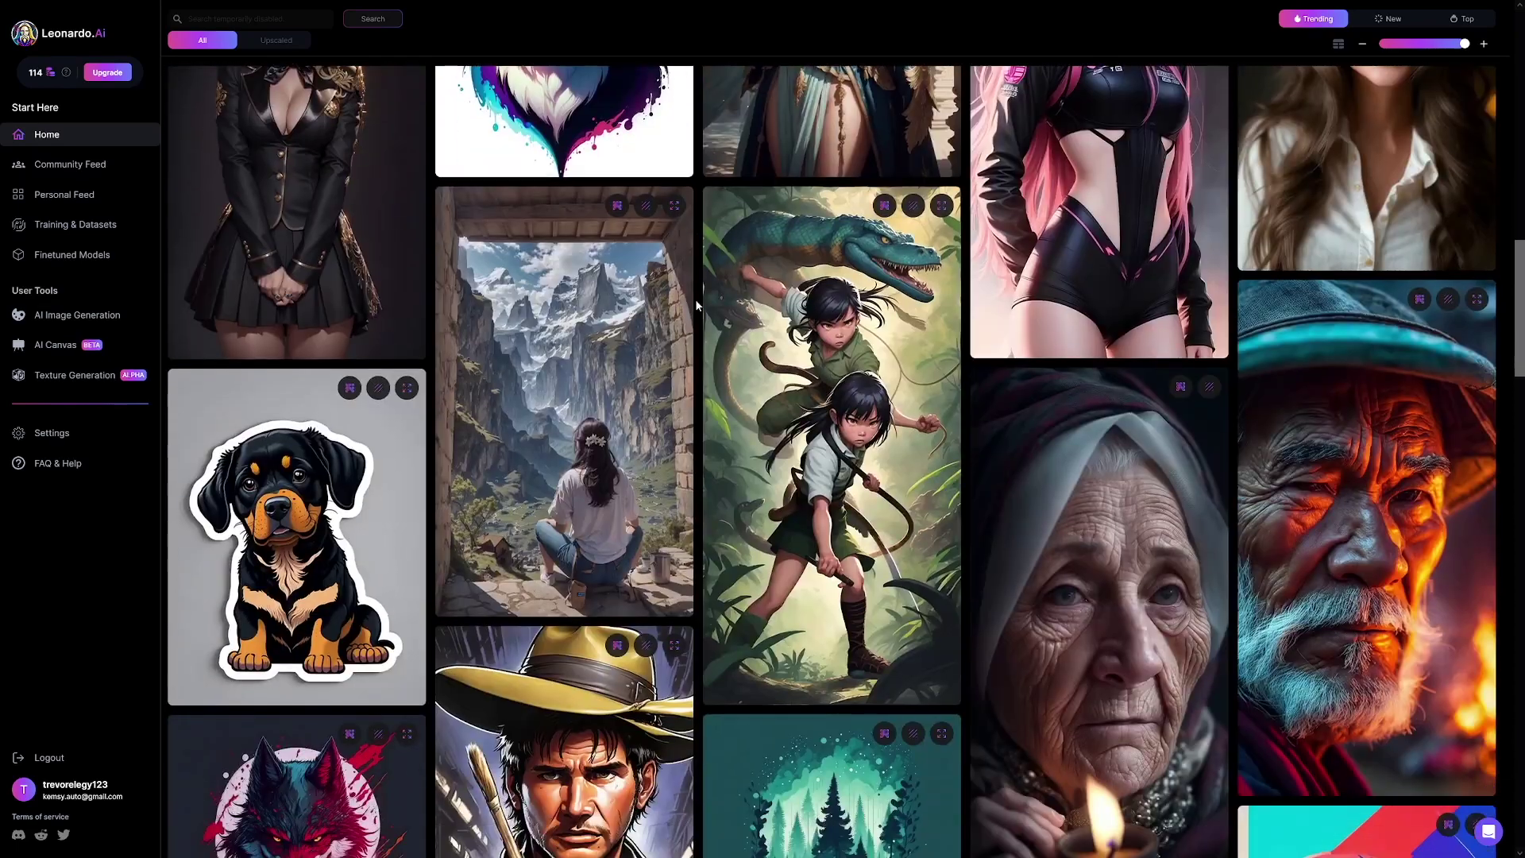
{"action": "scroll", "coordinate": [697, 304], "scroll_direction": "down", "scroll_amount": 7}
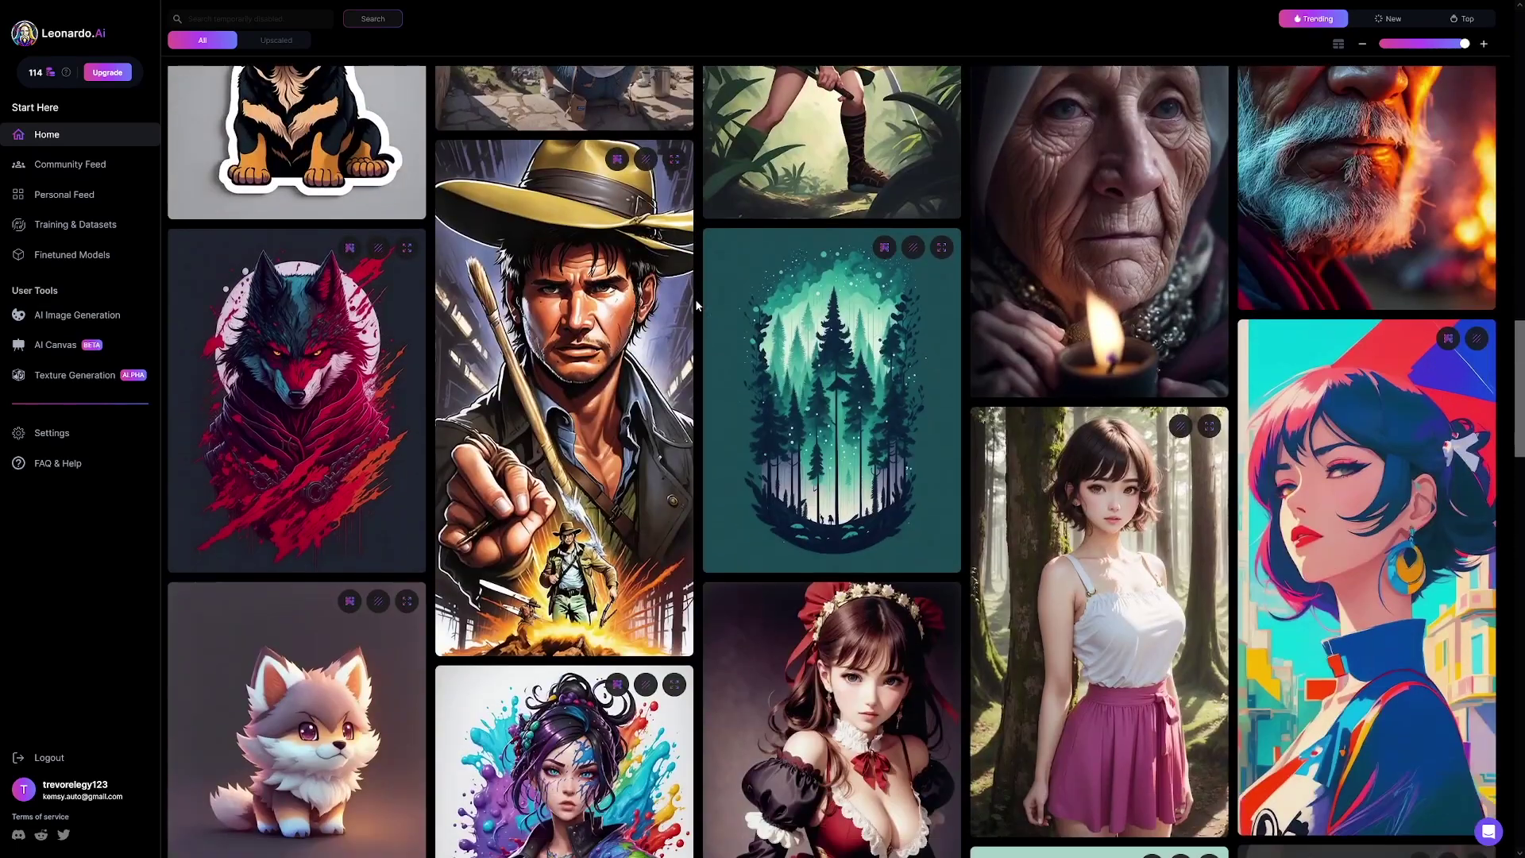
{"action": "scroll", "coordinate": [696, 305], "scroll_direction": "down", "scroll_amount": 2}
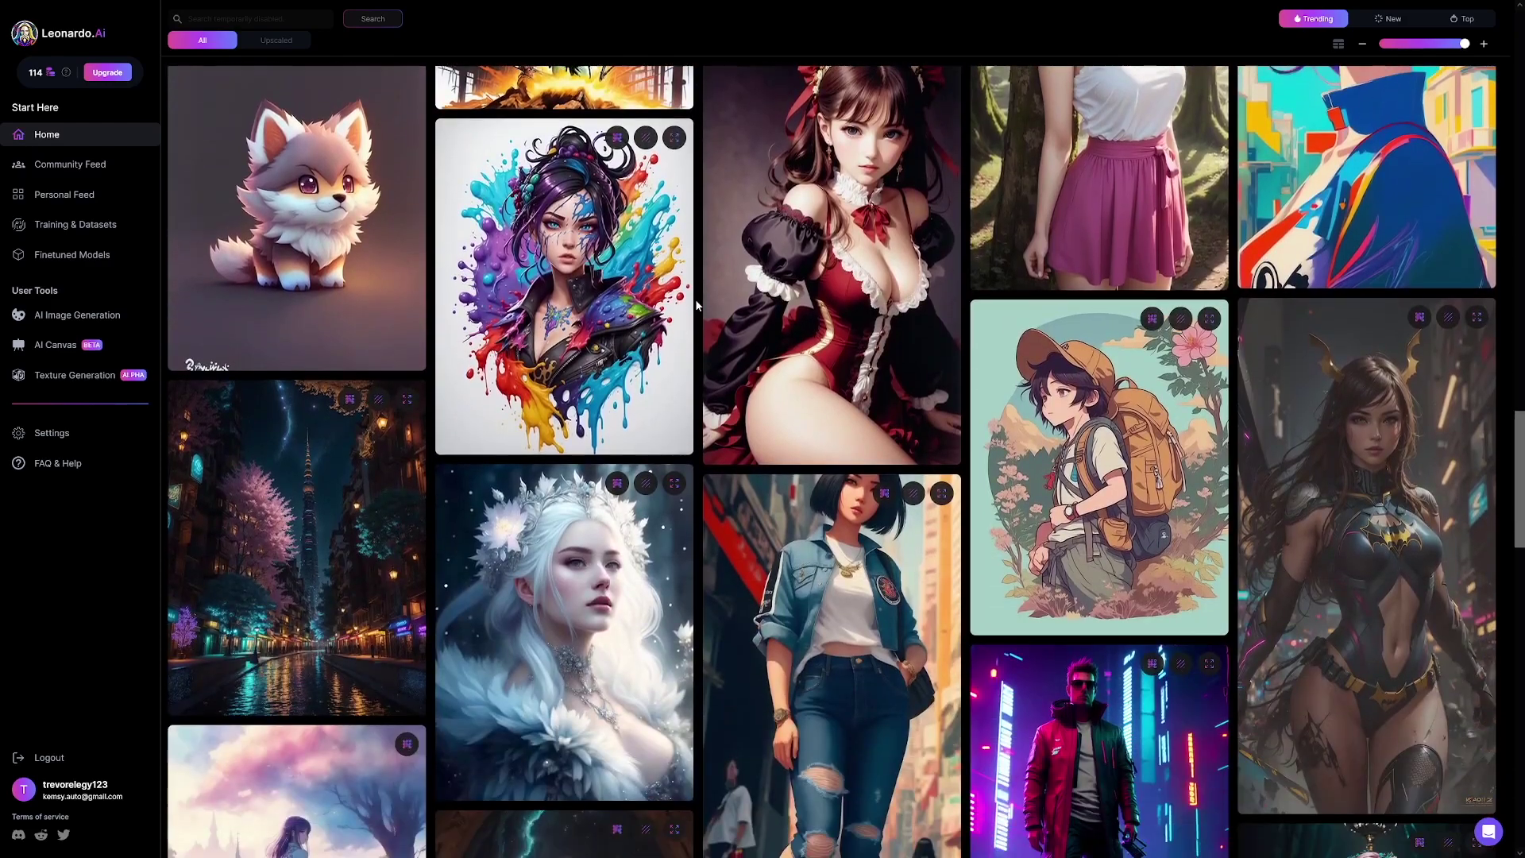
{"action": "scroll", "coordinate": [697, 304], "scroll_direction": "down", "scroll_amount": 2}
{"action": "left_click", "coordinate": [331, 408]}
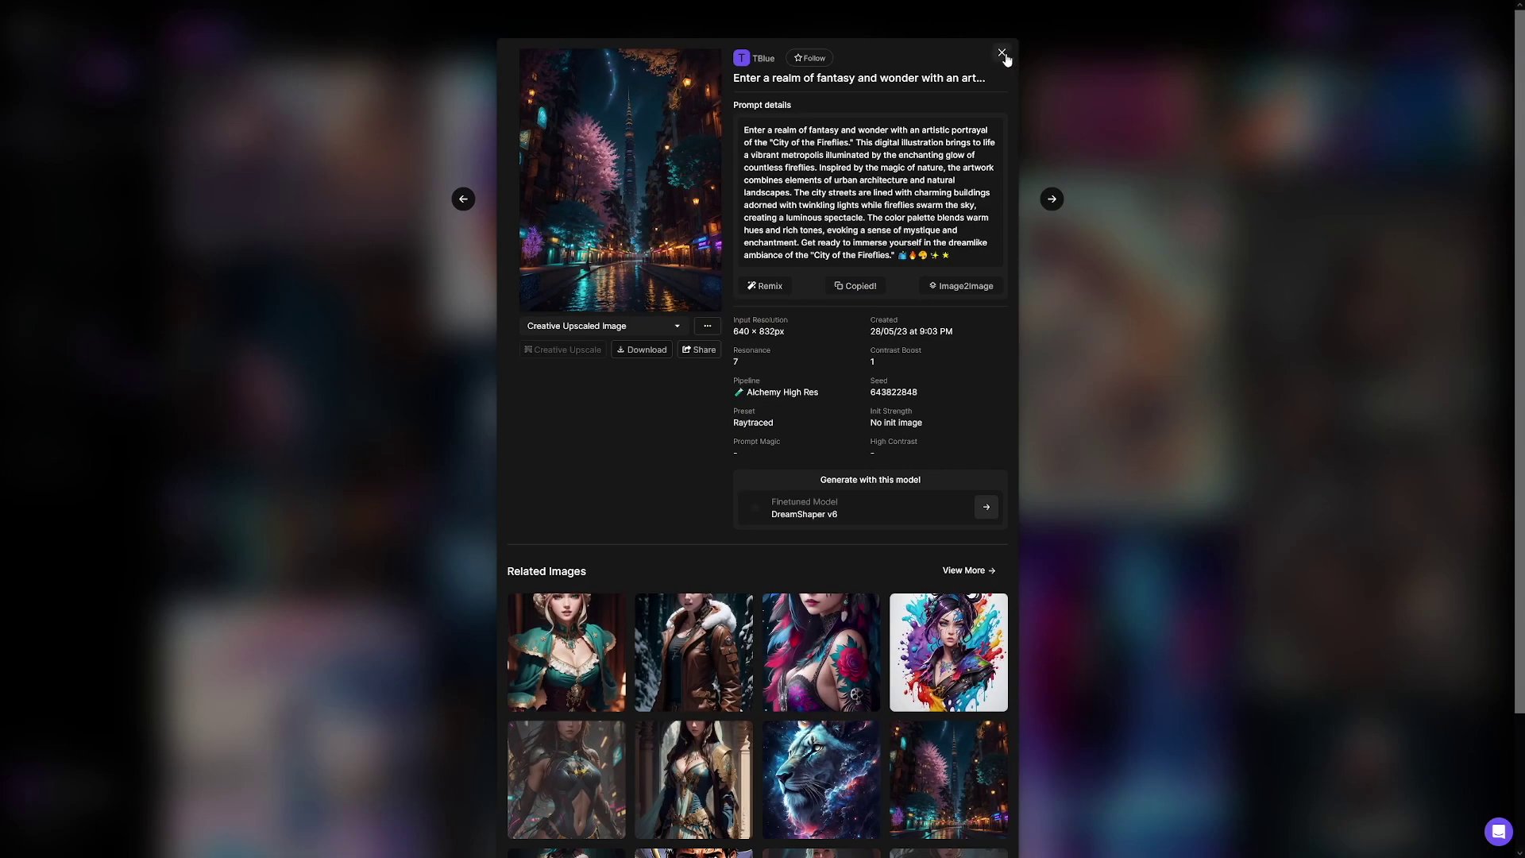
- Paste the City of the Fireflies prompt into AI Image Generation, replacing the old prompt, and generate
{"action": "left_click", "coordinate": [1215, 70]}
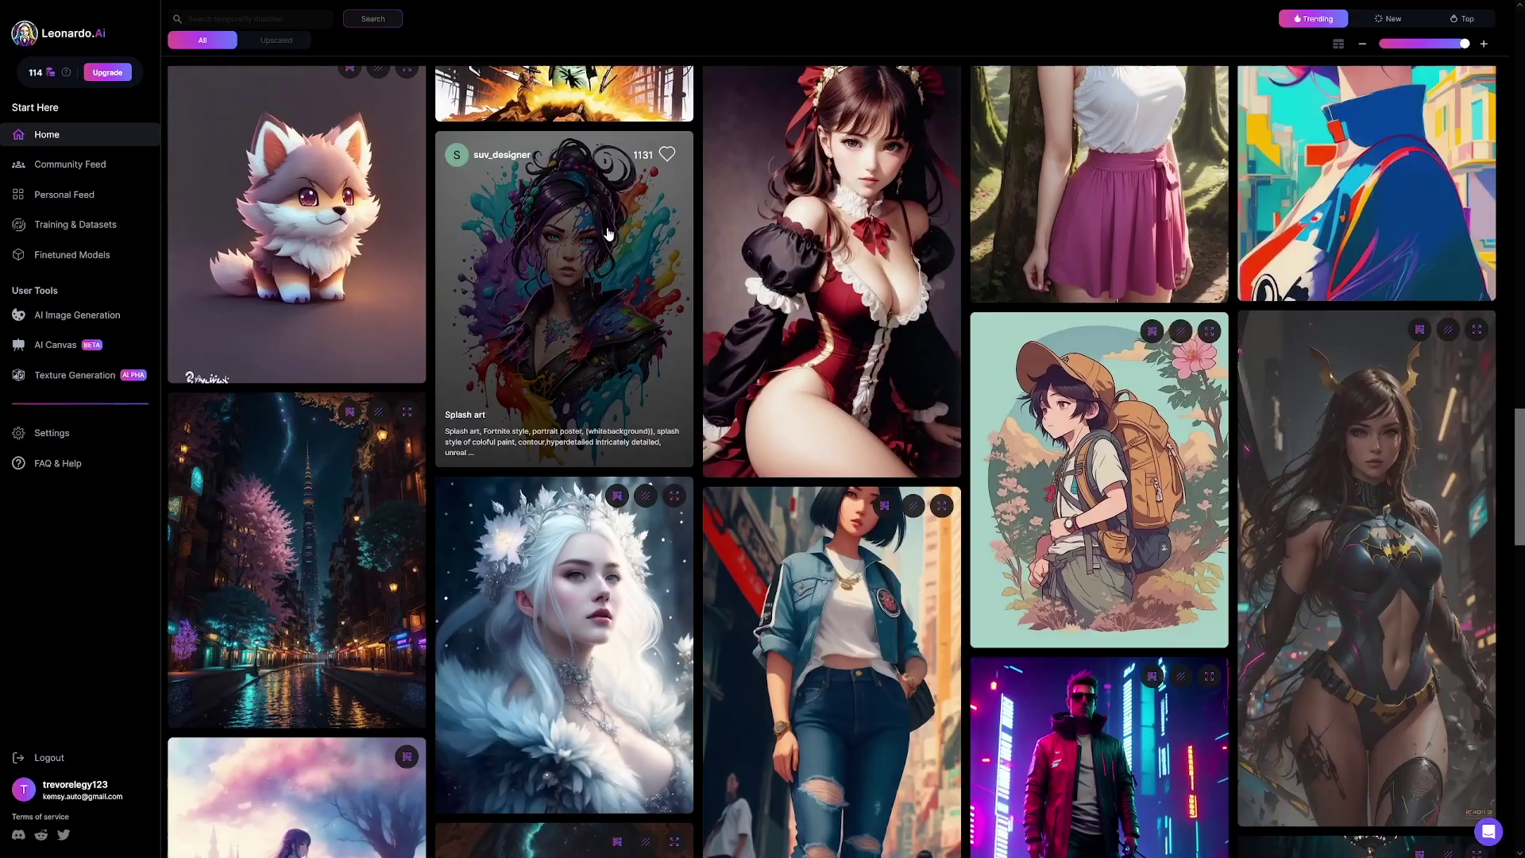
{"action": "scroll", "coordinate": [304, 273], "scroll_direction": "up", "scroll_amount": 2}
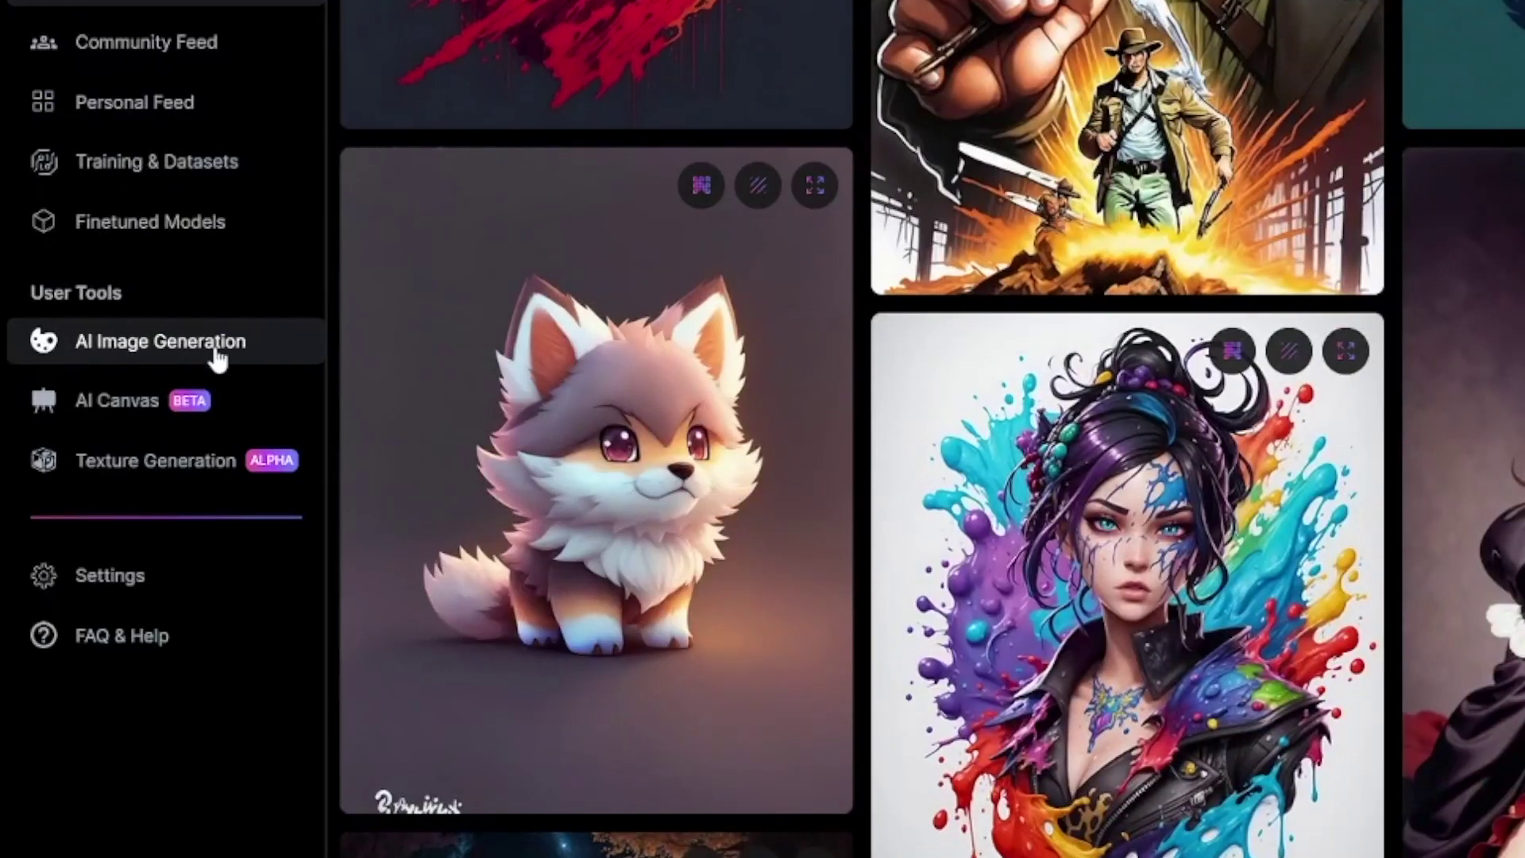
{"action": "left_click", "coordinate": [254, 353]}
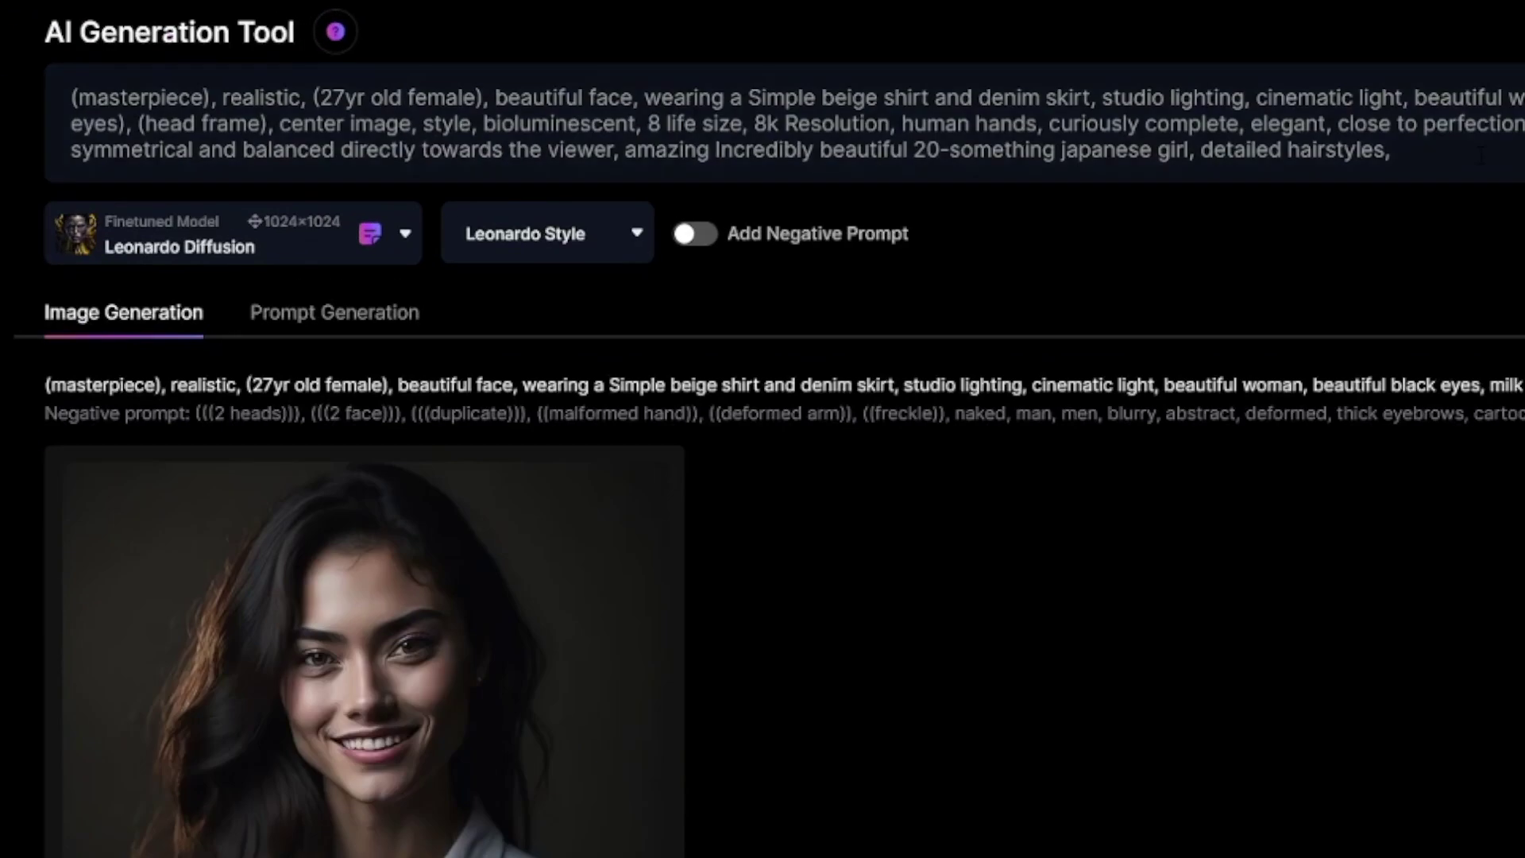
{"action": "left_click_drag", "start_coordinate": [1392, 151], "coordinate": [71, 97]}
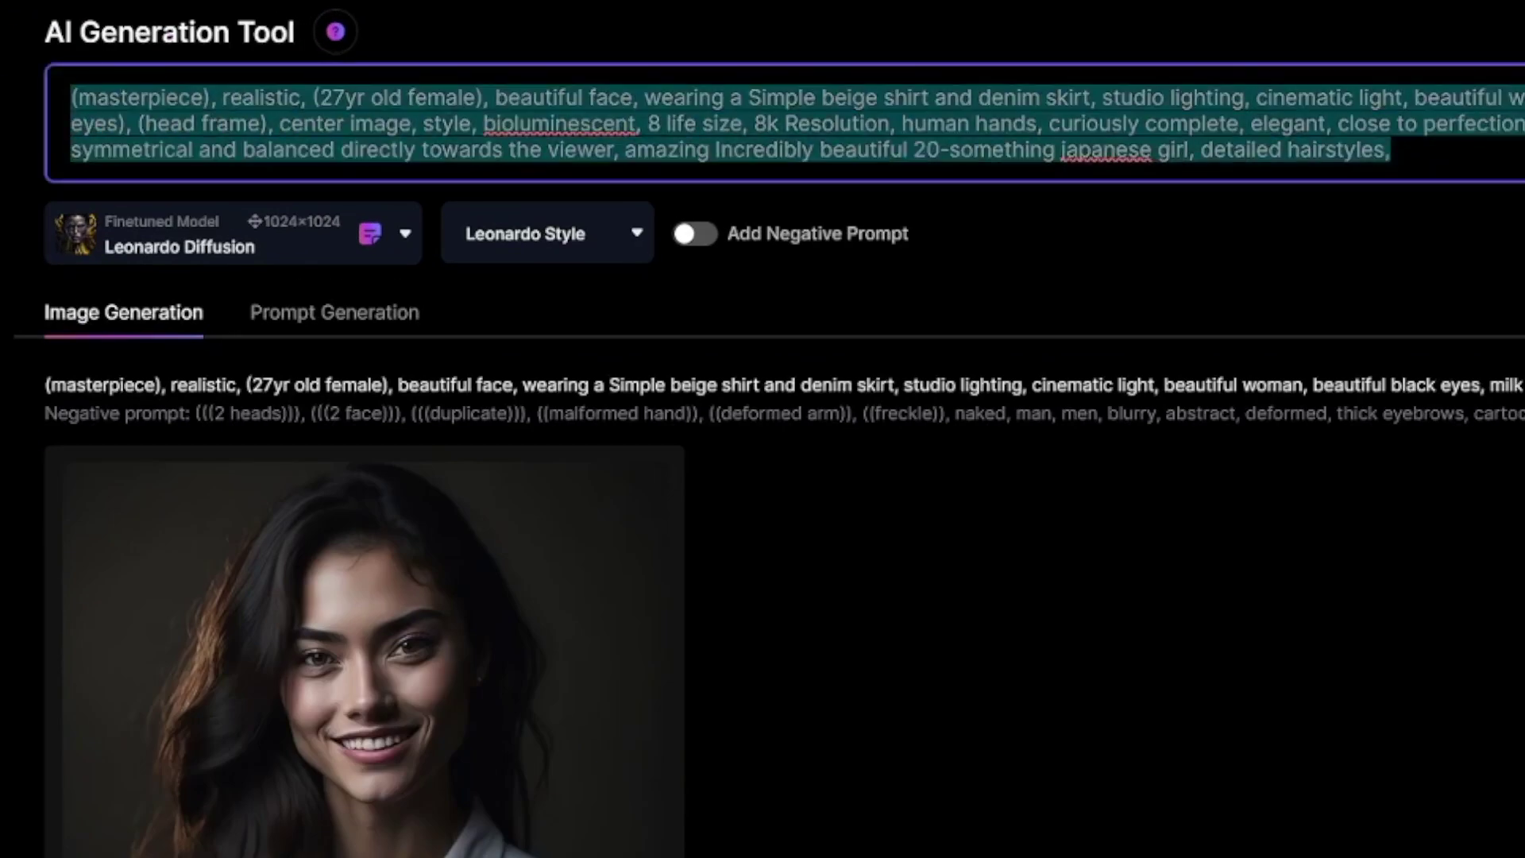
{"action": "key", "text": "ctrl+v"}
{"action": "key", "text": "ctrl+Return"}
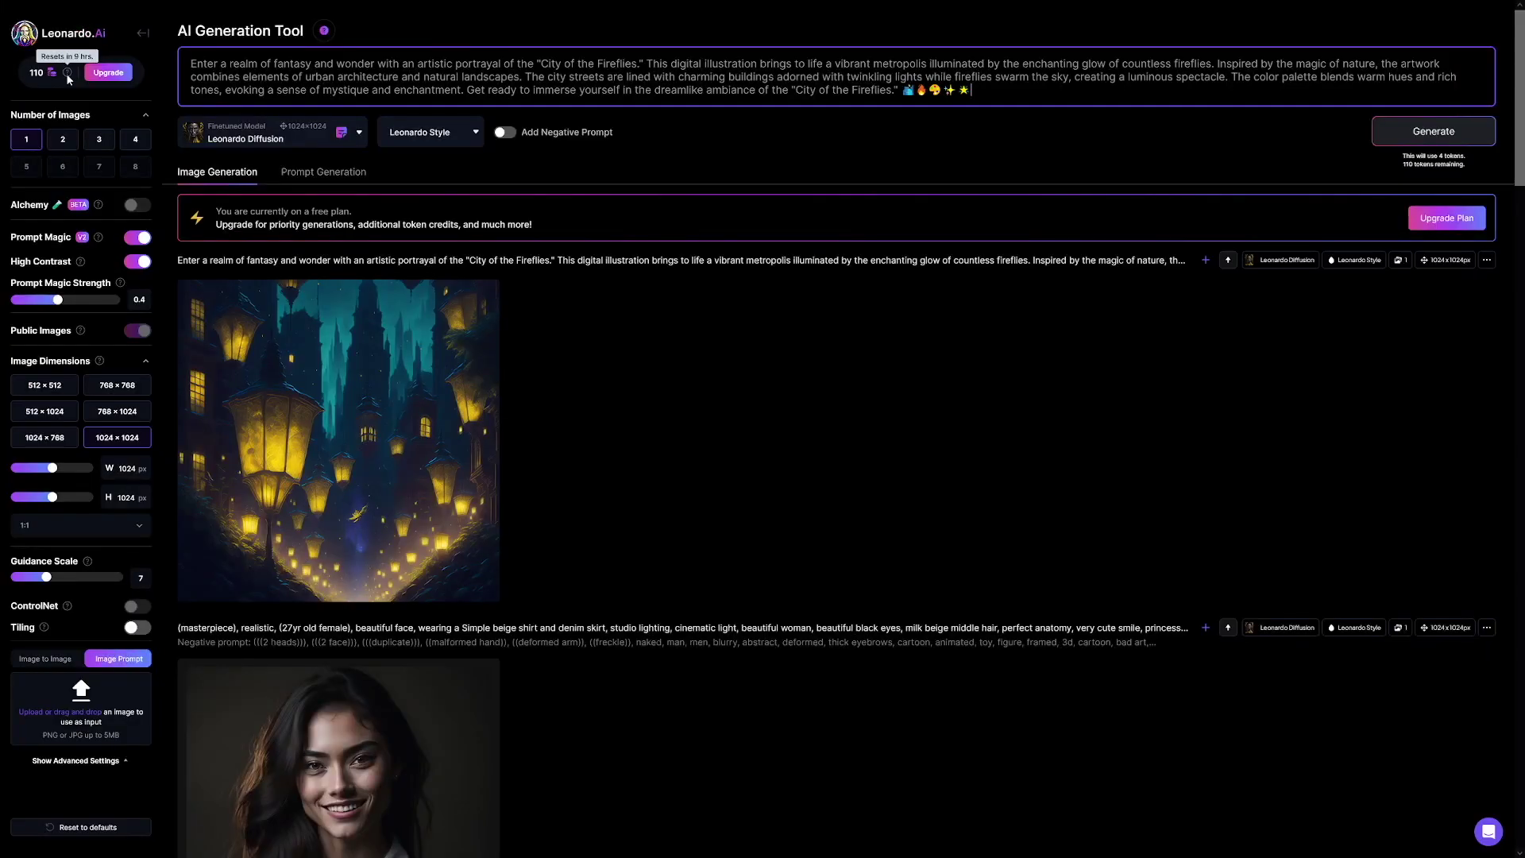
{"action": "left_click", "coordinate": [401, 440]}
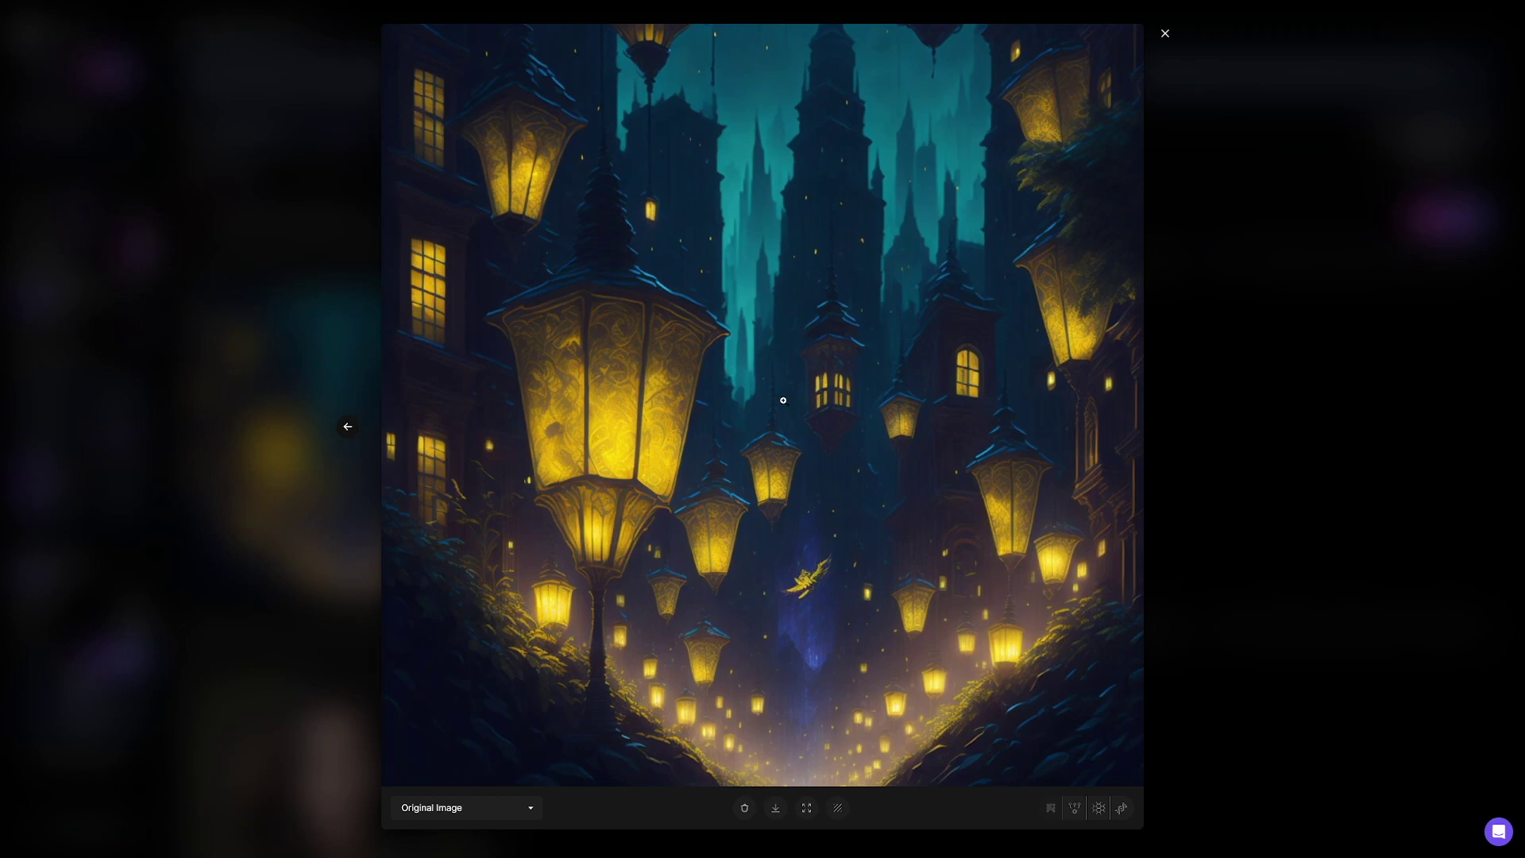
{"action": "left_click", "coordinate": [1211, 469]}
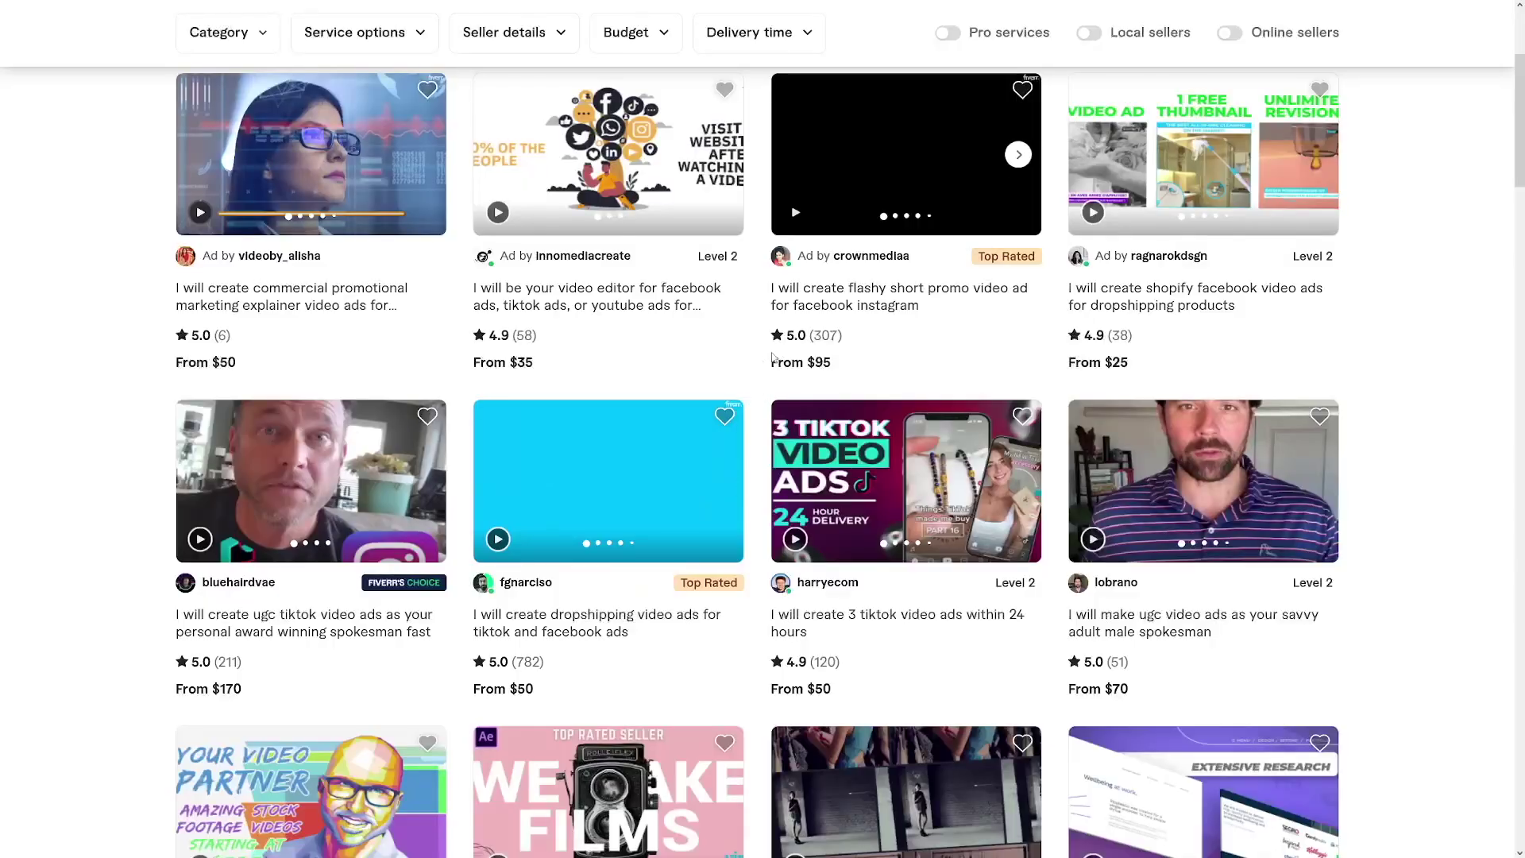
- Open the motivating inspiring video ad gig and highlight its $250 Basic package name
{"action": "scroll", "coordinate": [763, 382], "scroll_direction": "down", "scroll_amount": 3}
{"action": "scroll", "coordinate": [762, 383], "scroll_direction": "down", "scroll_amount": 2}
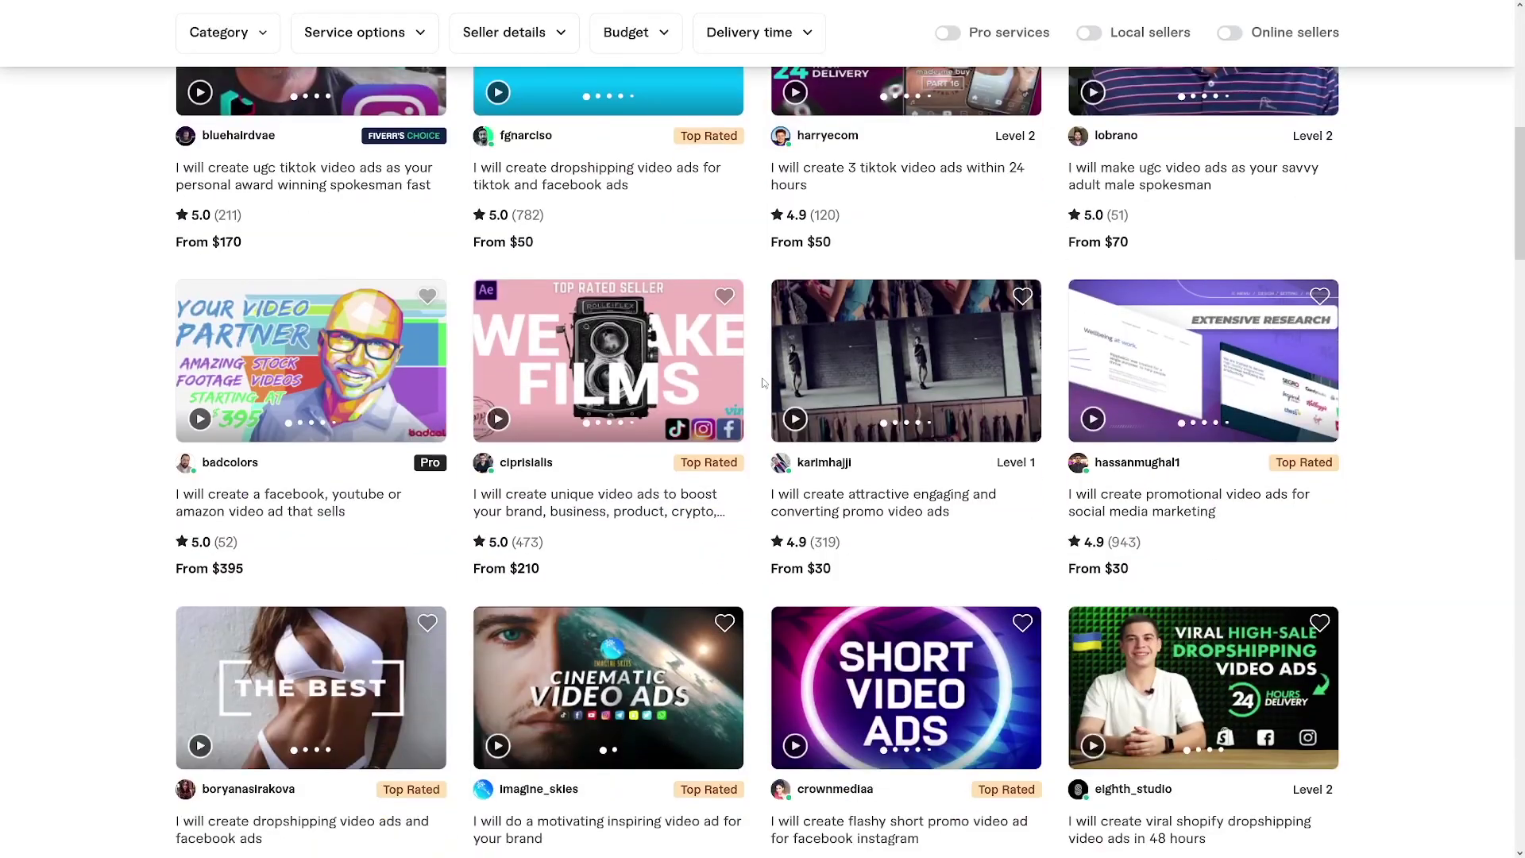
{"action": "scroll", "coordinate": [762, 383], "scroll_direction": "down", "scroll_amount": 2}
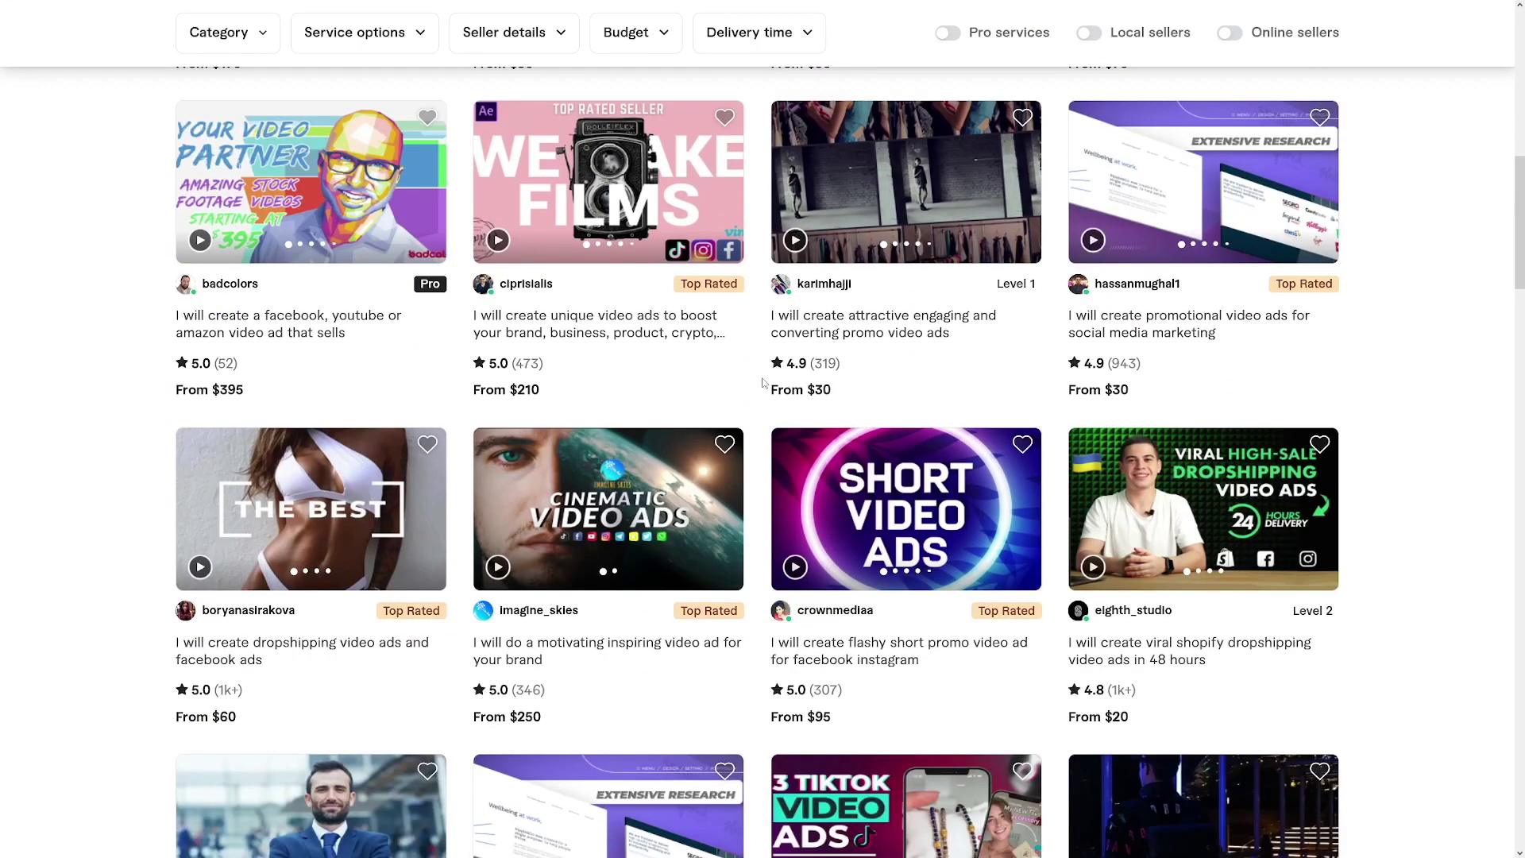
{"action": "scroll", "coordinate": [763, 383], "scroll_direction": "down", "scroll_amount": 2}
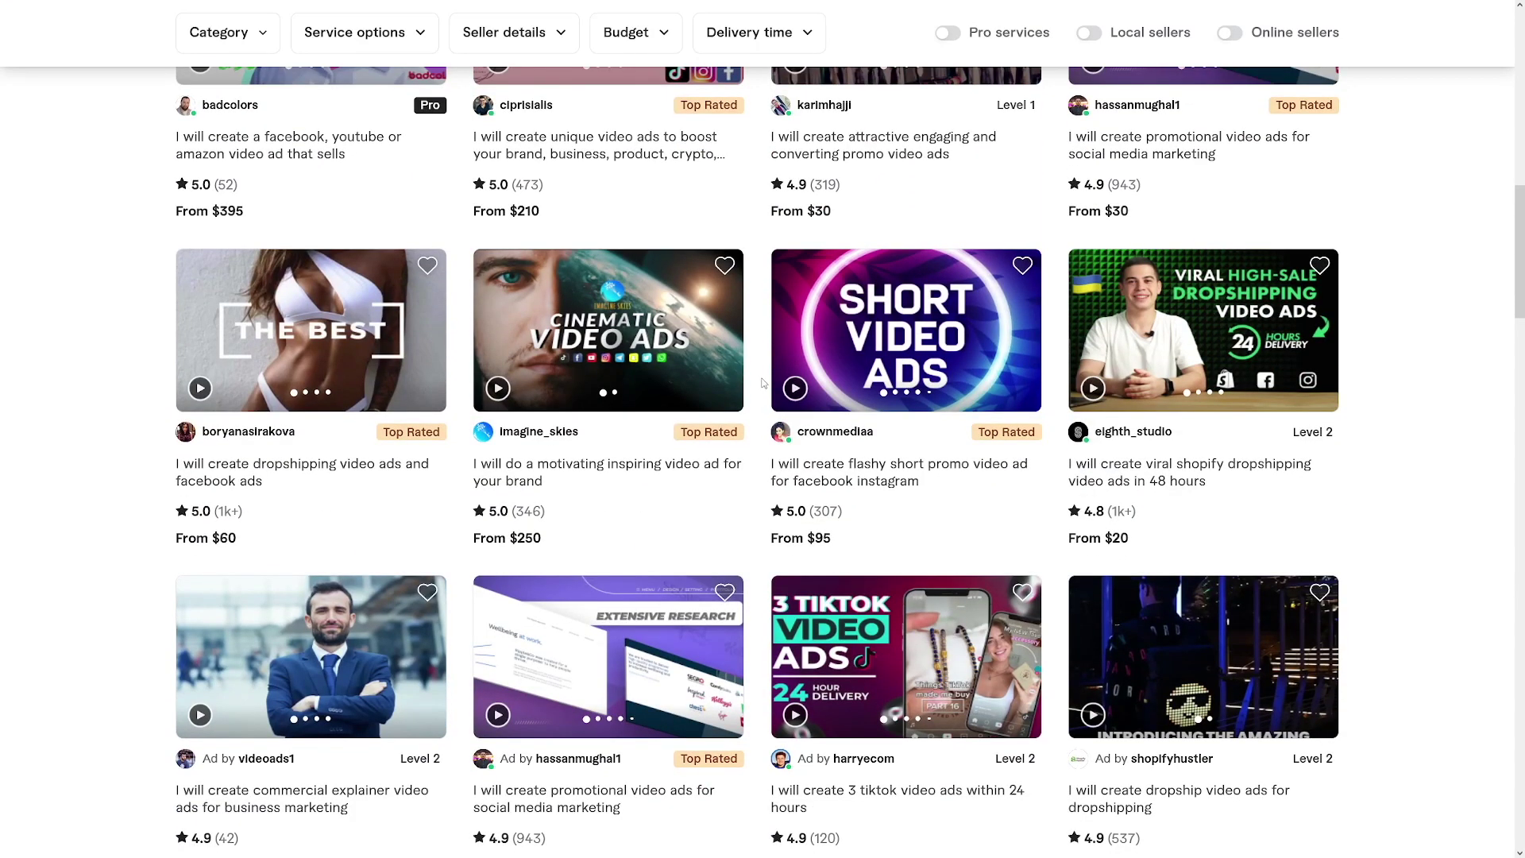
{"action": "scroll", "coordinate": [763, 383], "scroll_direction": "down", "scroll_amount": 2}
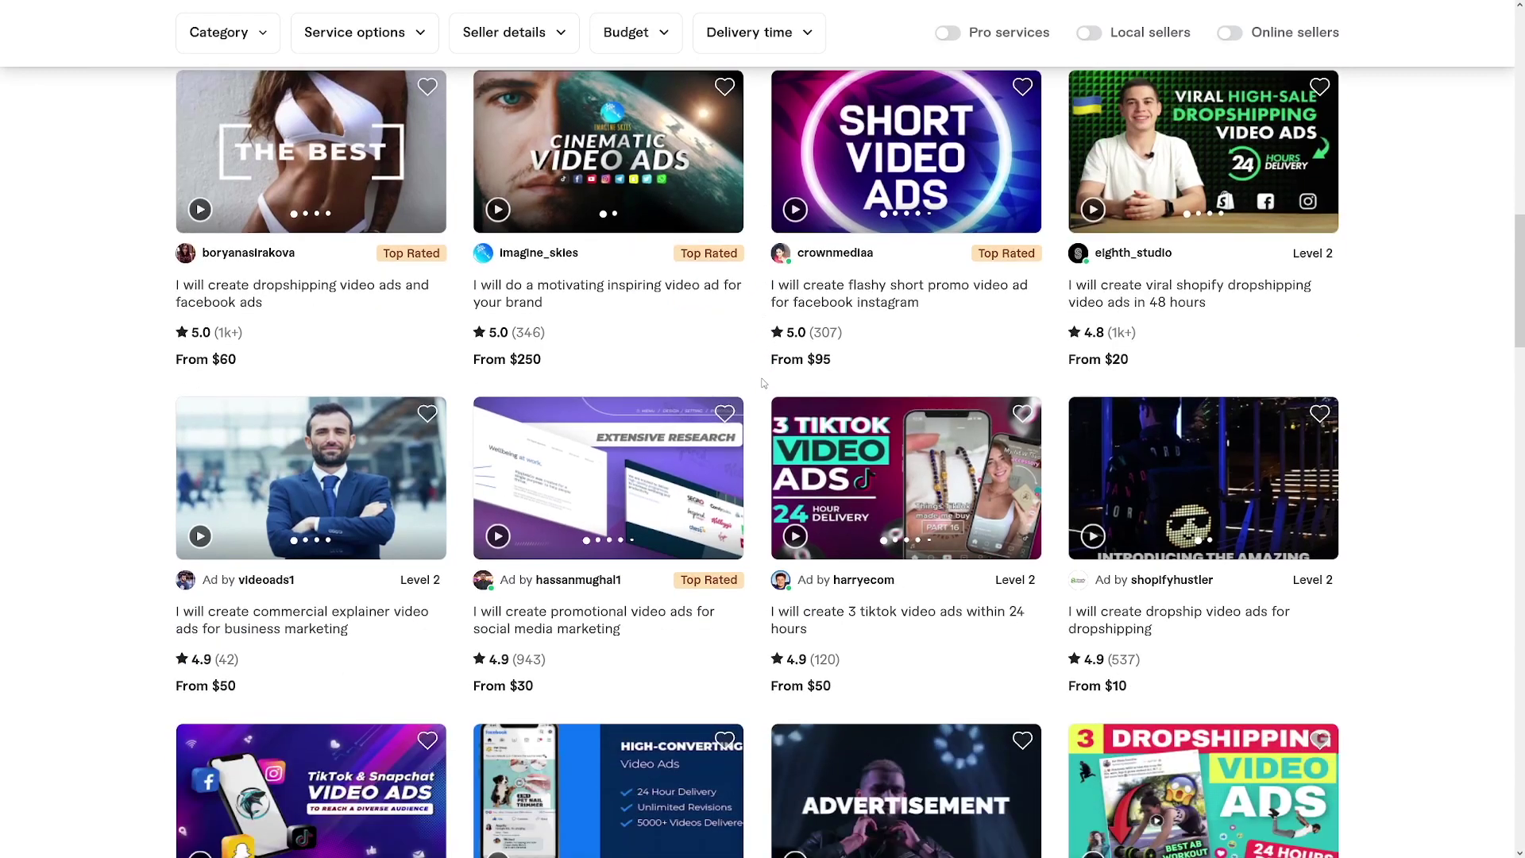
{"action": "left_click", "coordinate": [520, 303]}
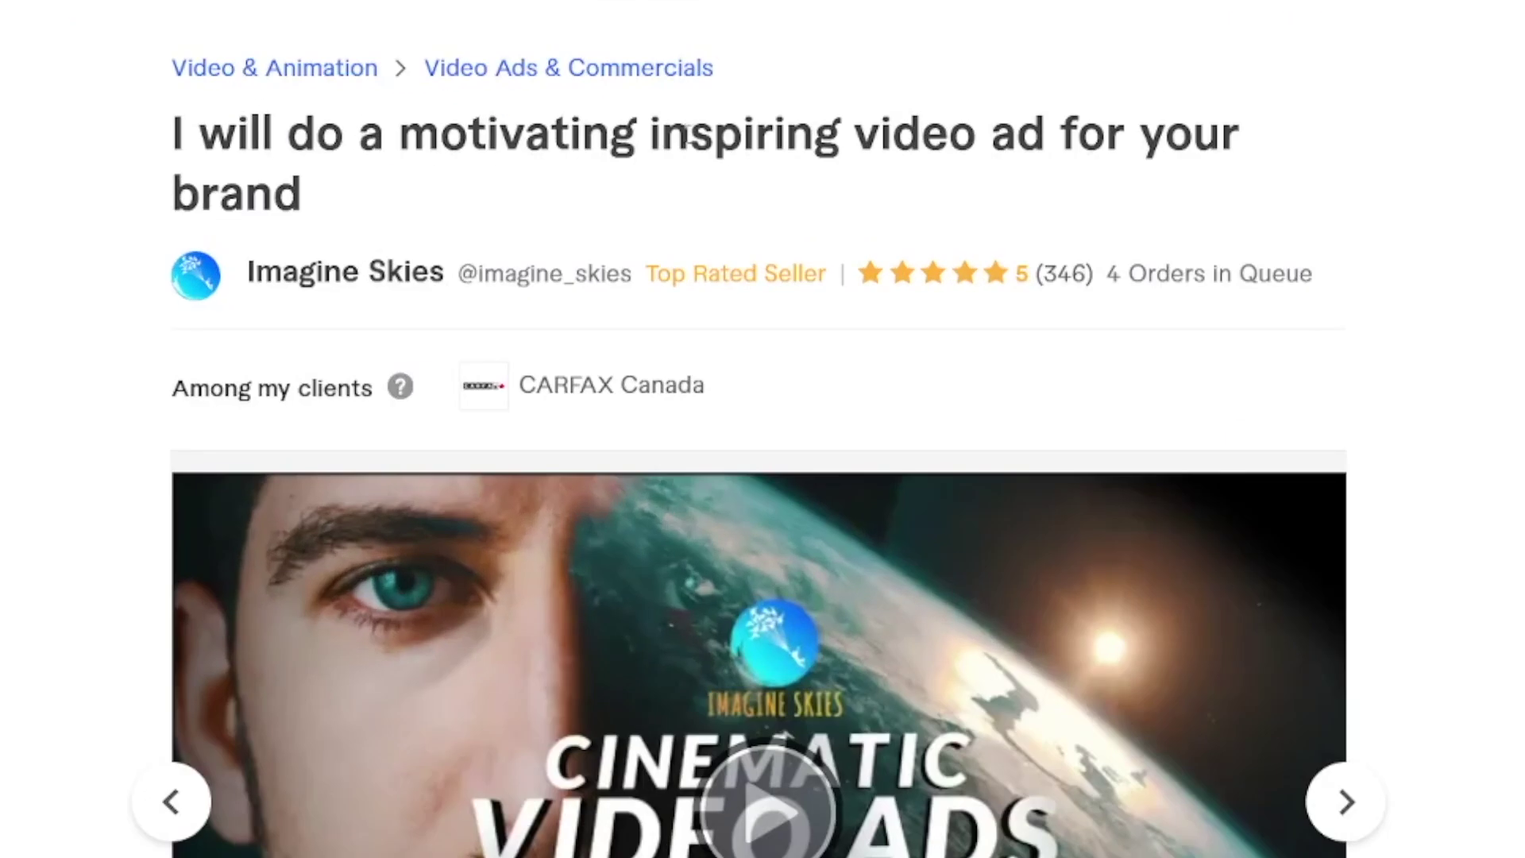
{"action": "left_click", "coordinate": [1141, 131]}
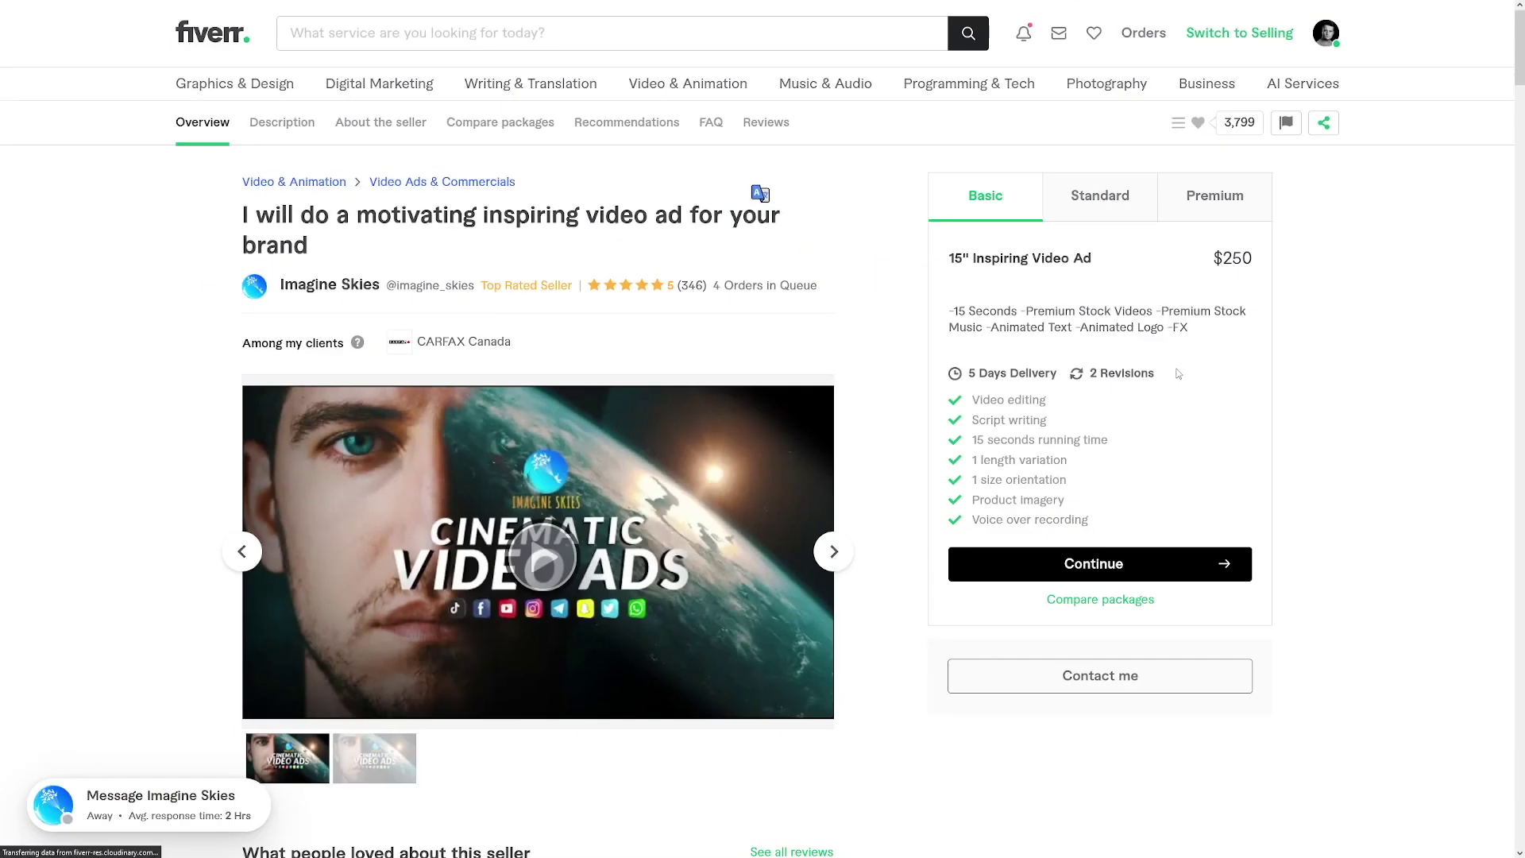
{"action": "left_click_drag", "start_coordinate": [950, 258], "coordinate": [1128, 264]}
{"action": "left_click", "coordinate": [1129, 263]}
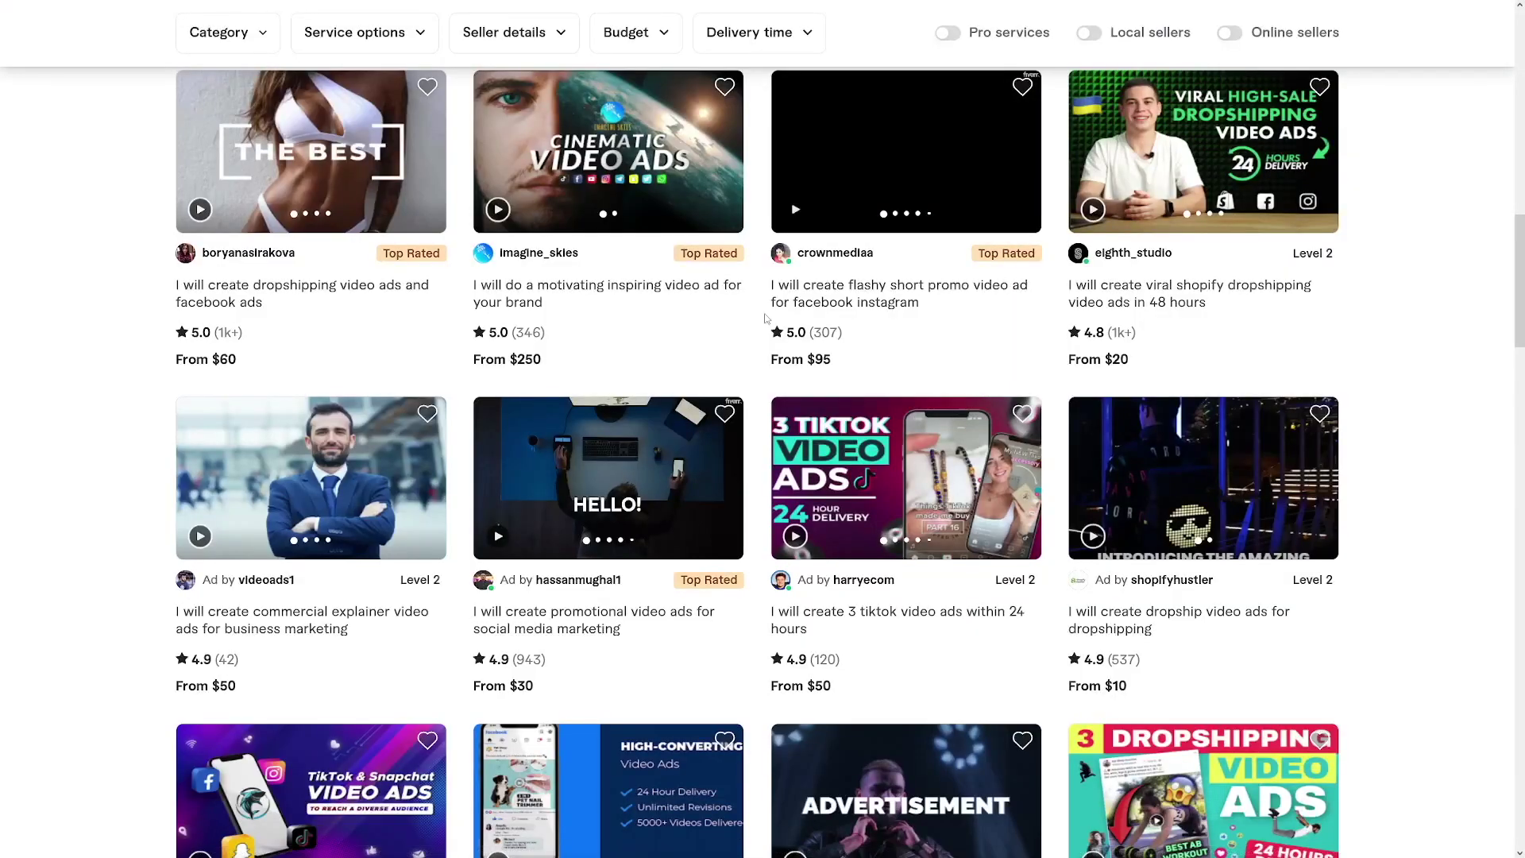
{"action": "scroll", "coordinate": [765, 318], "scroll_direction": "down", "scroll_amount": 3}
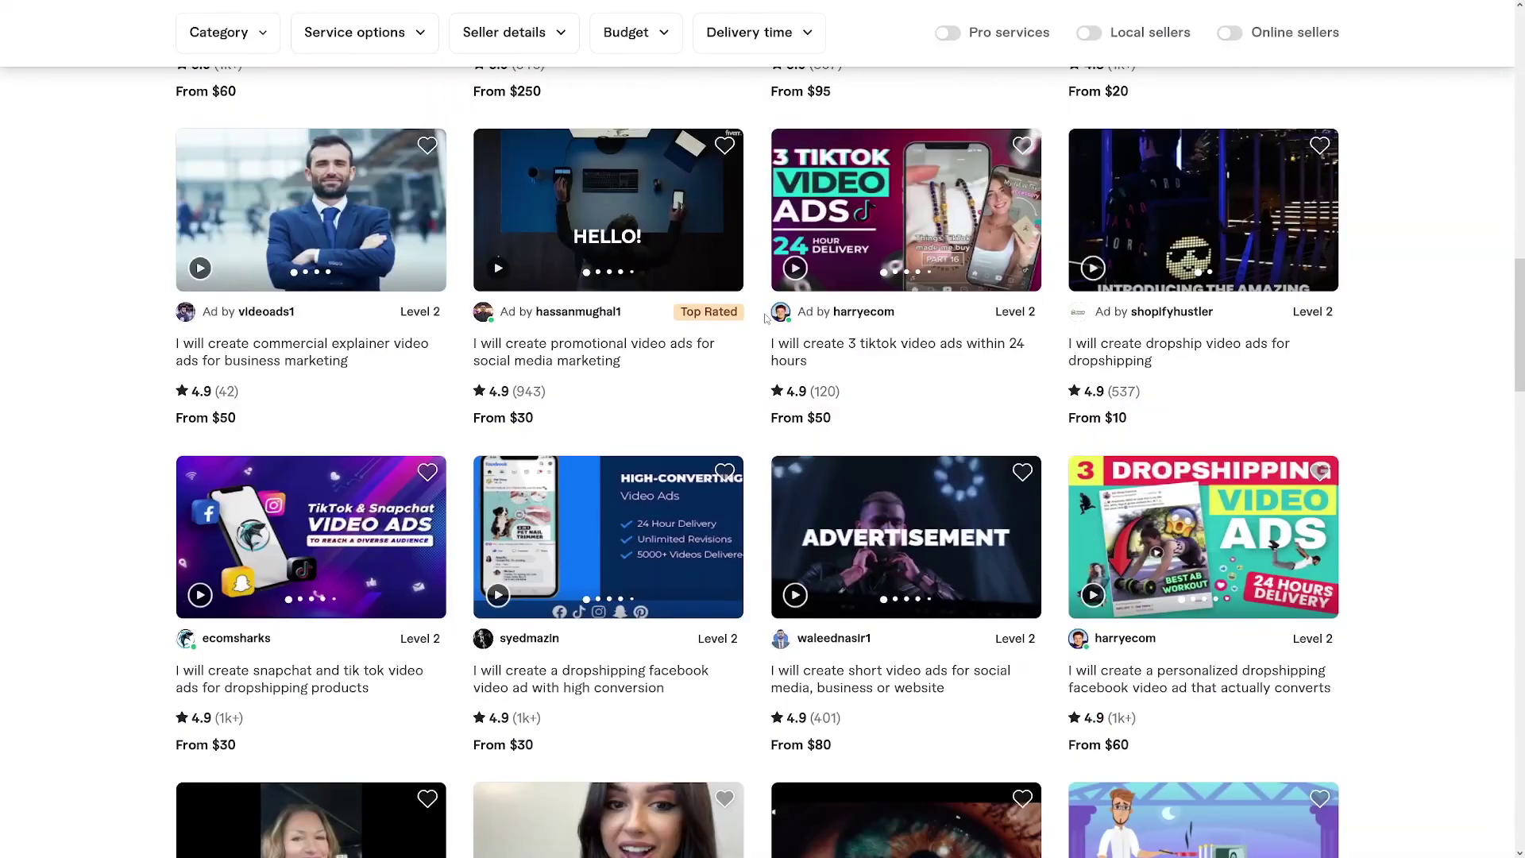
{"action": "scroll", "coordinate": [765, 325], "scroll_direction": "down", "scroll_amount": 5}
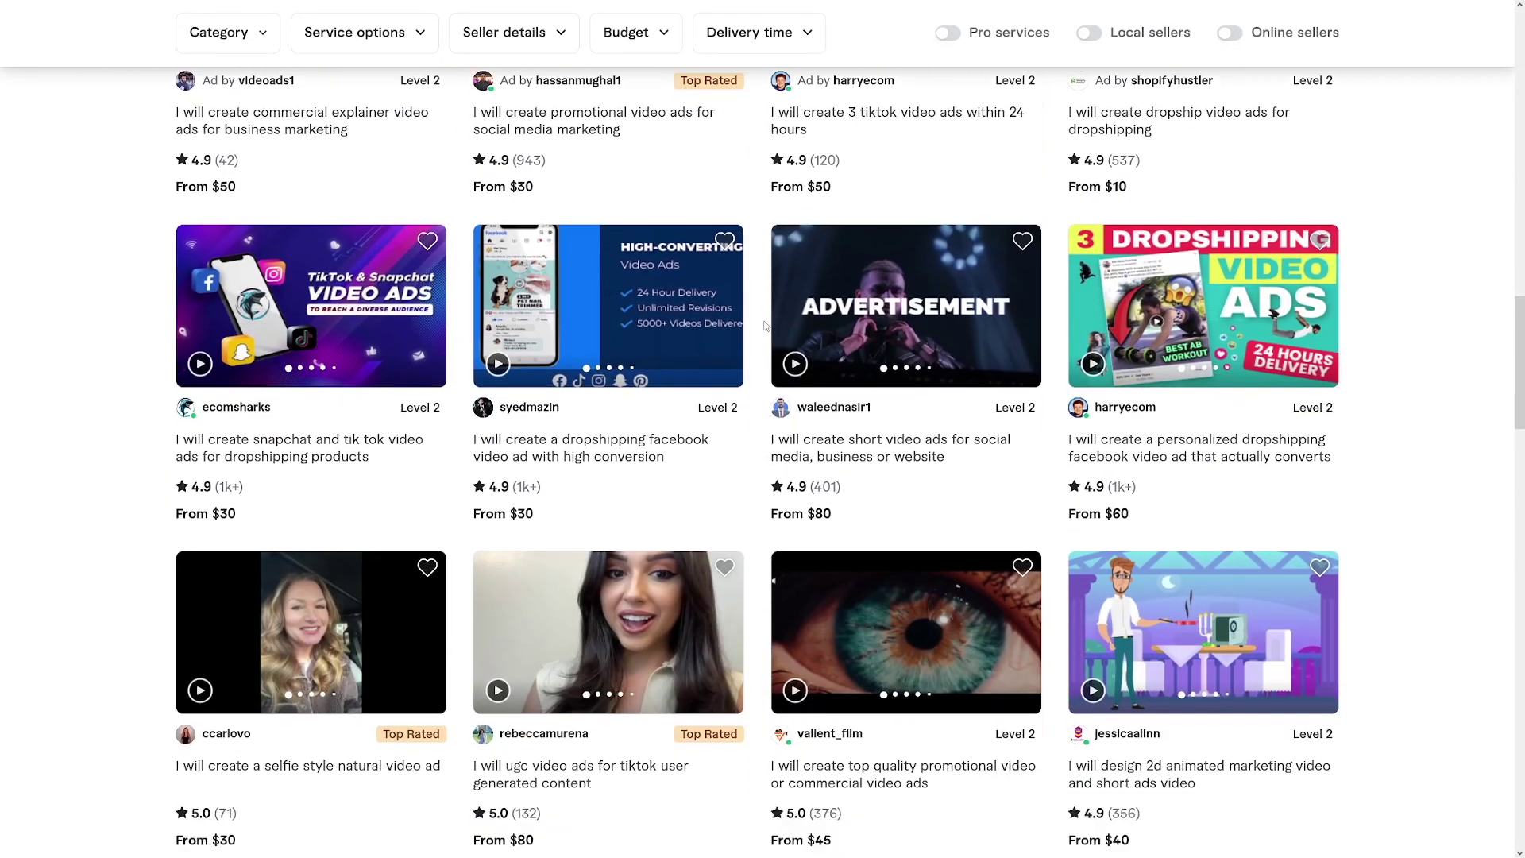
{"action": "scroll", "coordinate": [758, 337], "scroll_direction": "up", "scroll_amount": 10}
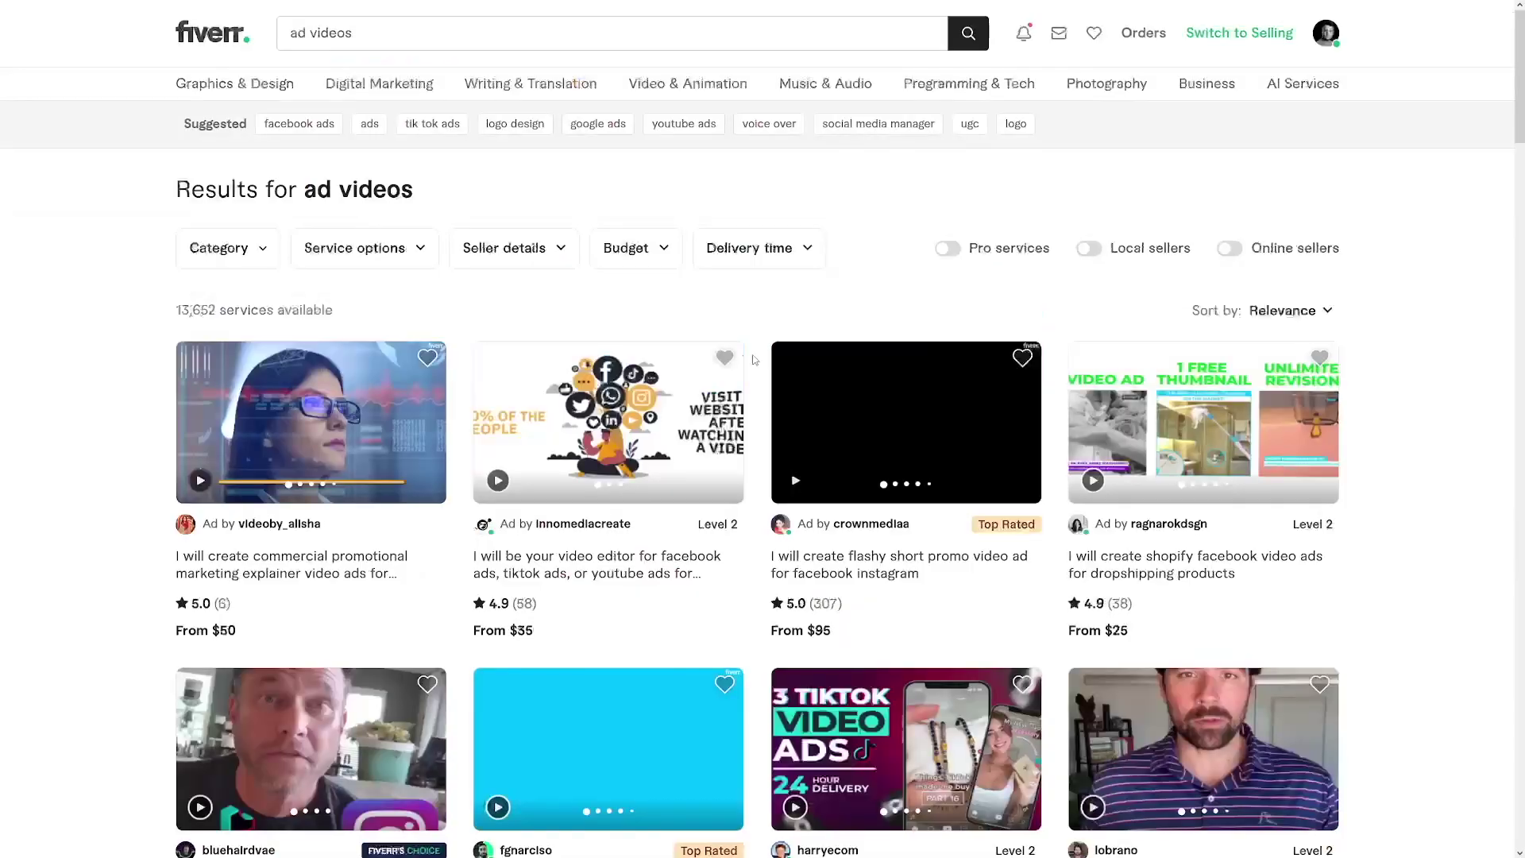
{"action": "scroll", "coordinate": [775, 329], "scroll_direction": "down", "scroll_amount": 2}
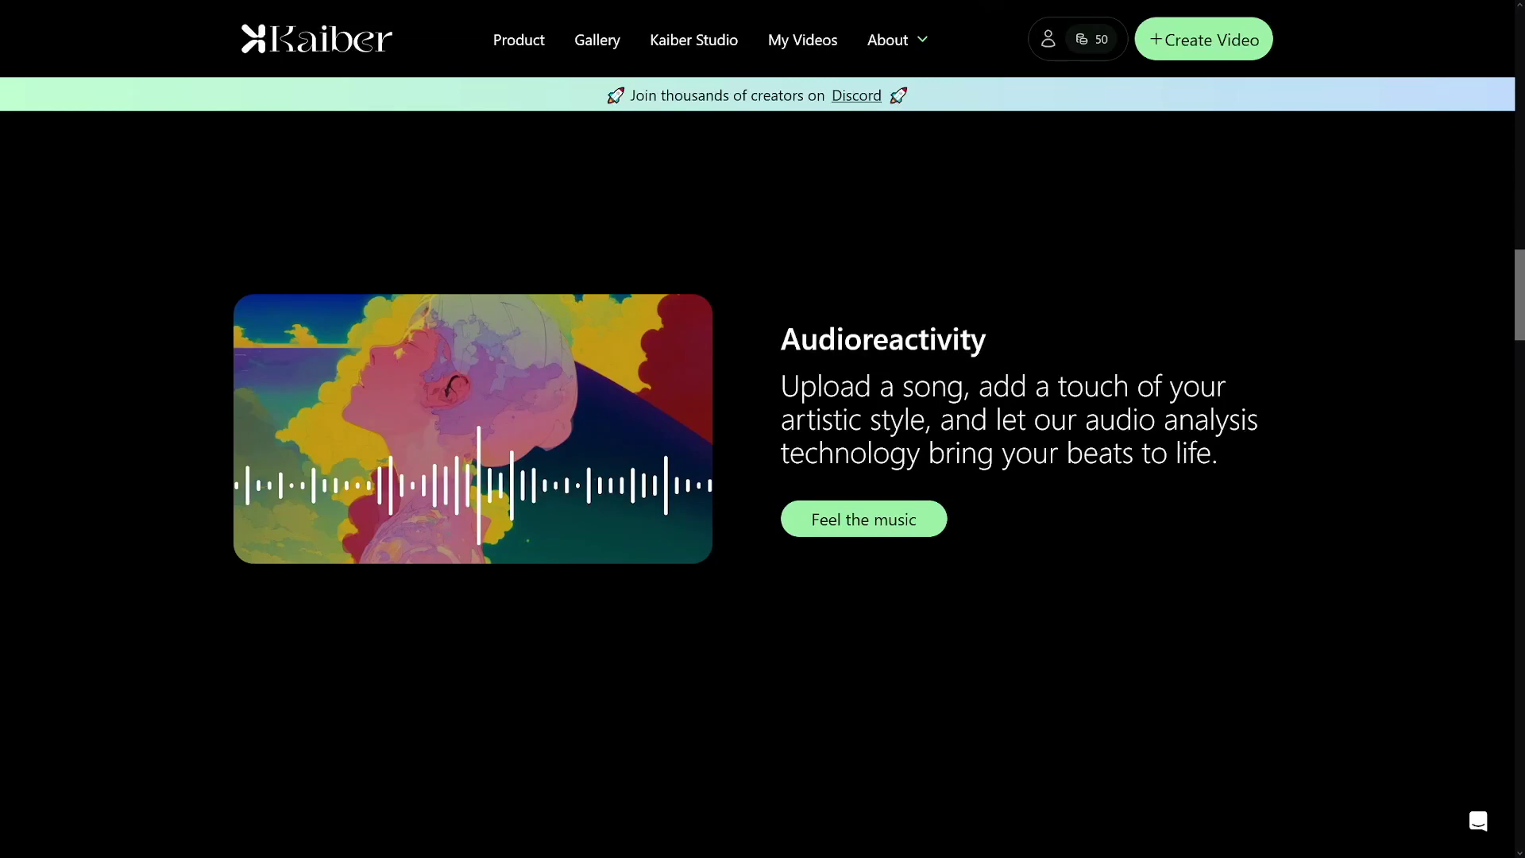
{"action": "left_click_drag", "start_coordinate": [781, 340], "coordinate": [860, 340]}
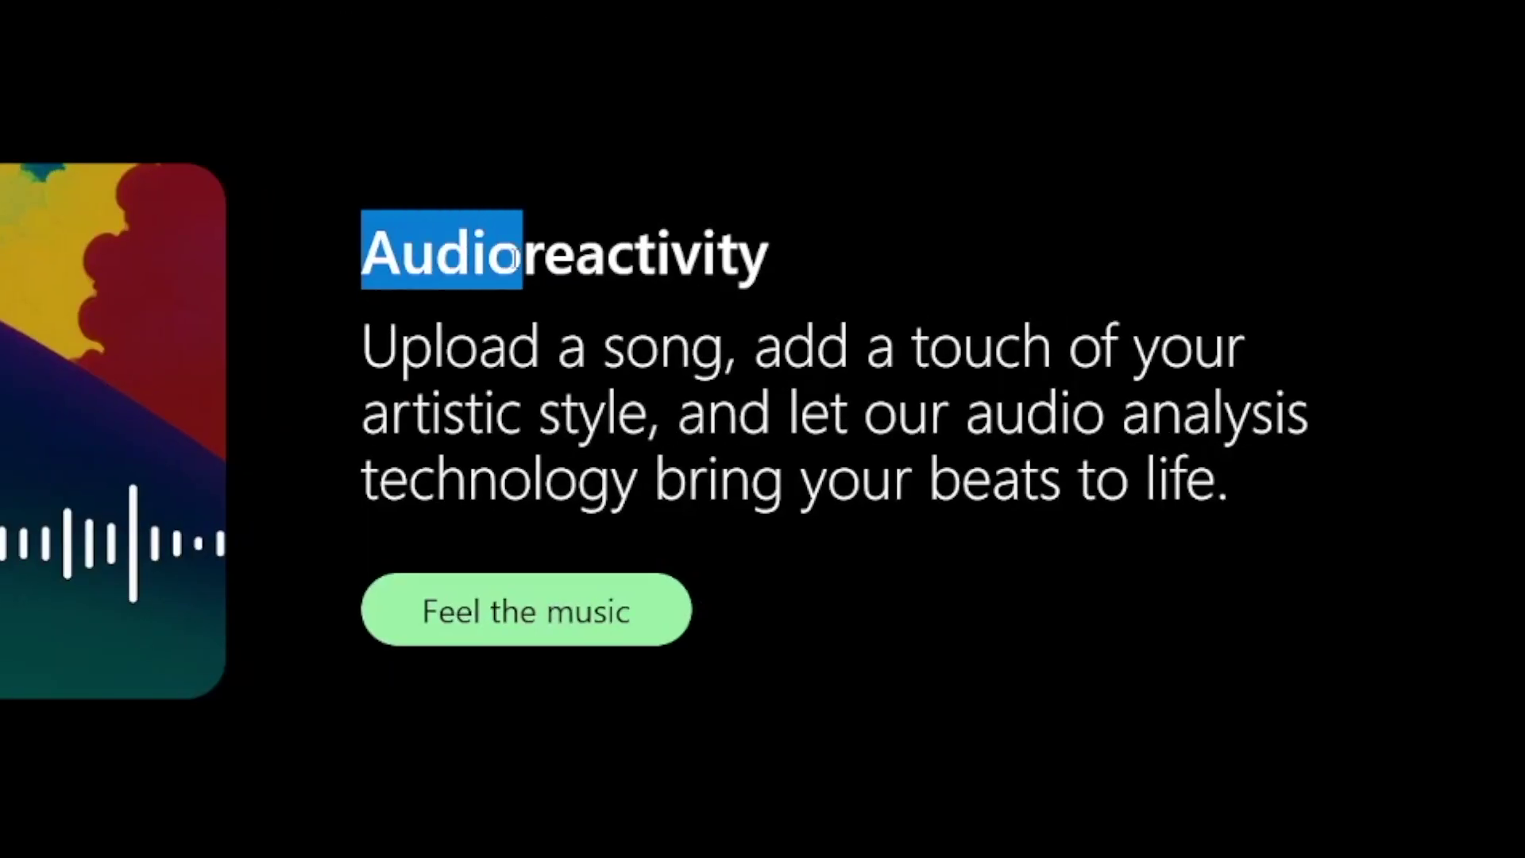
{"action": "left_click_drag", "start_coordinate": [738, 254], "coordinate": [769, 254]}
{"action": "left_click", "coordinate": [769, 254]}
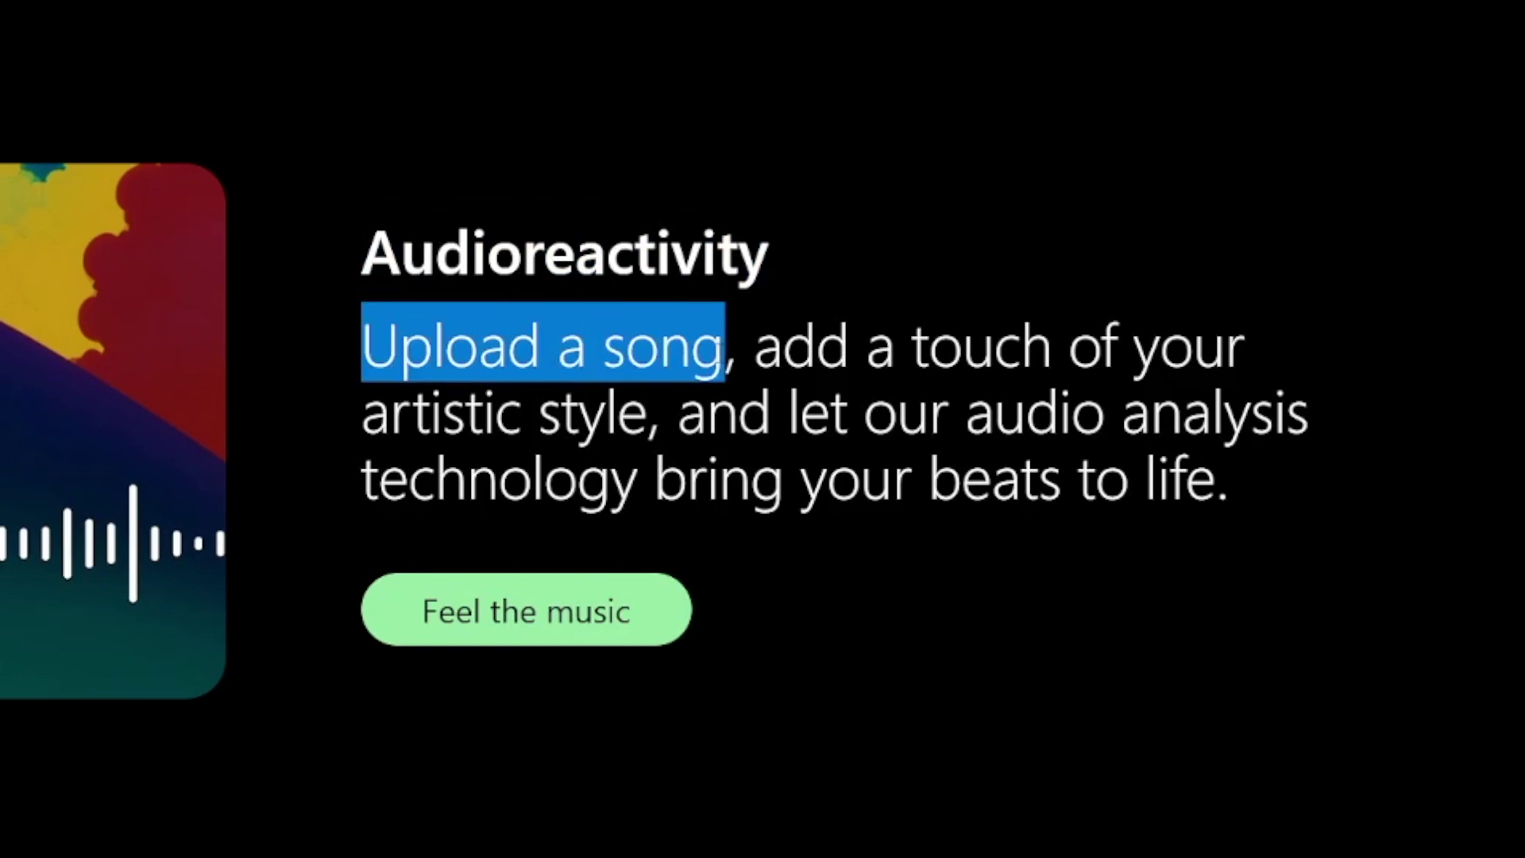
{"action": "left_click_drag", "start_coordinate": [724, 350], "coordinate": [1022, 476]}
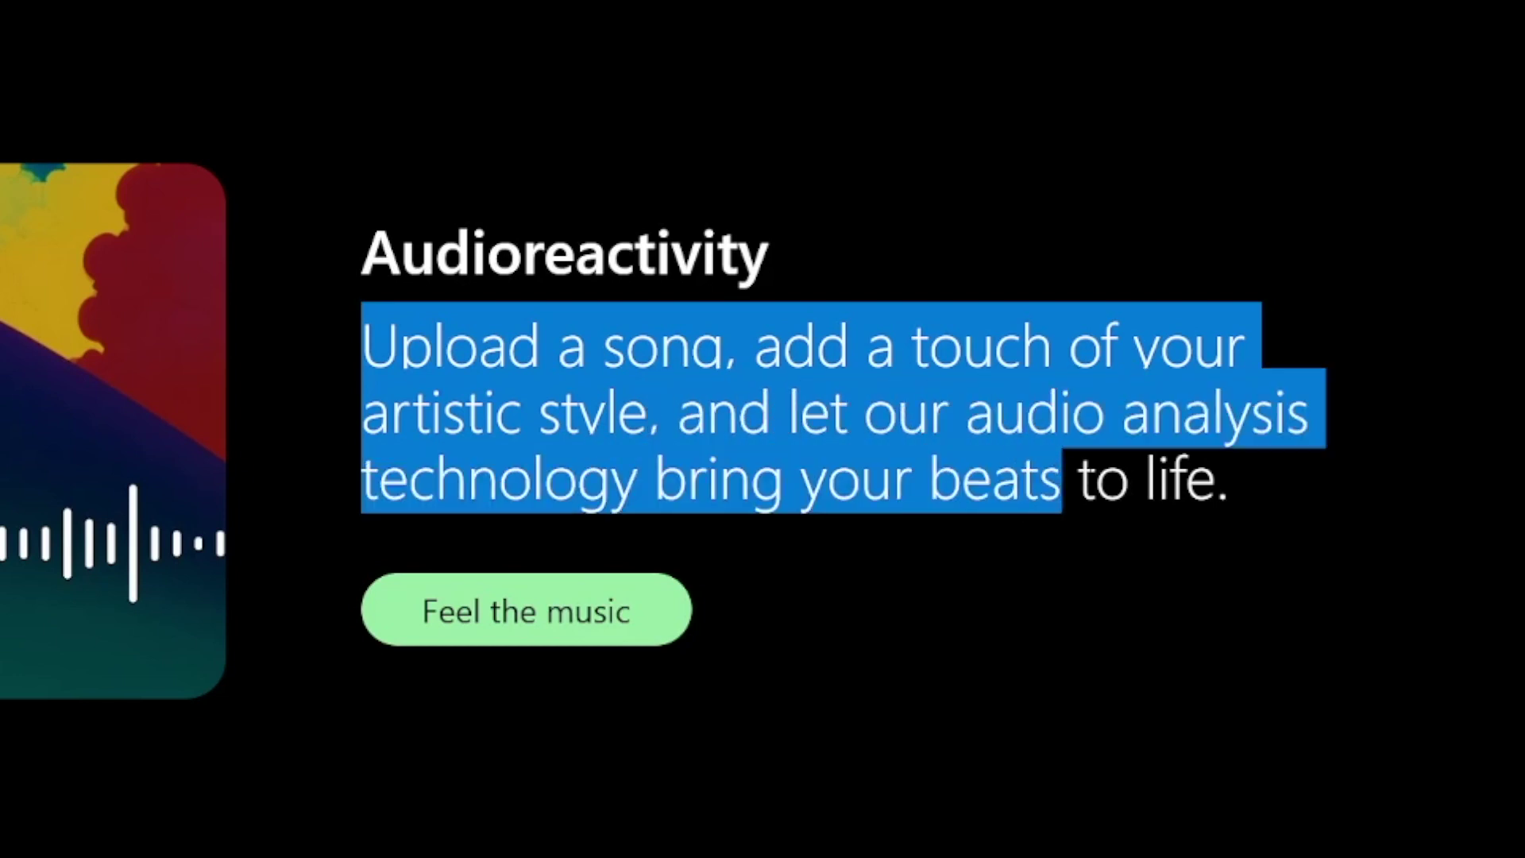
{"action": "left_click", "coordinate": [1282, 443]}
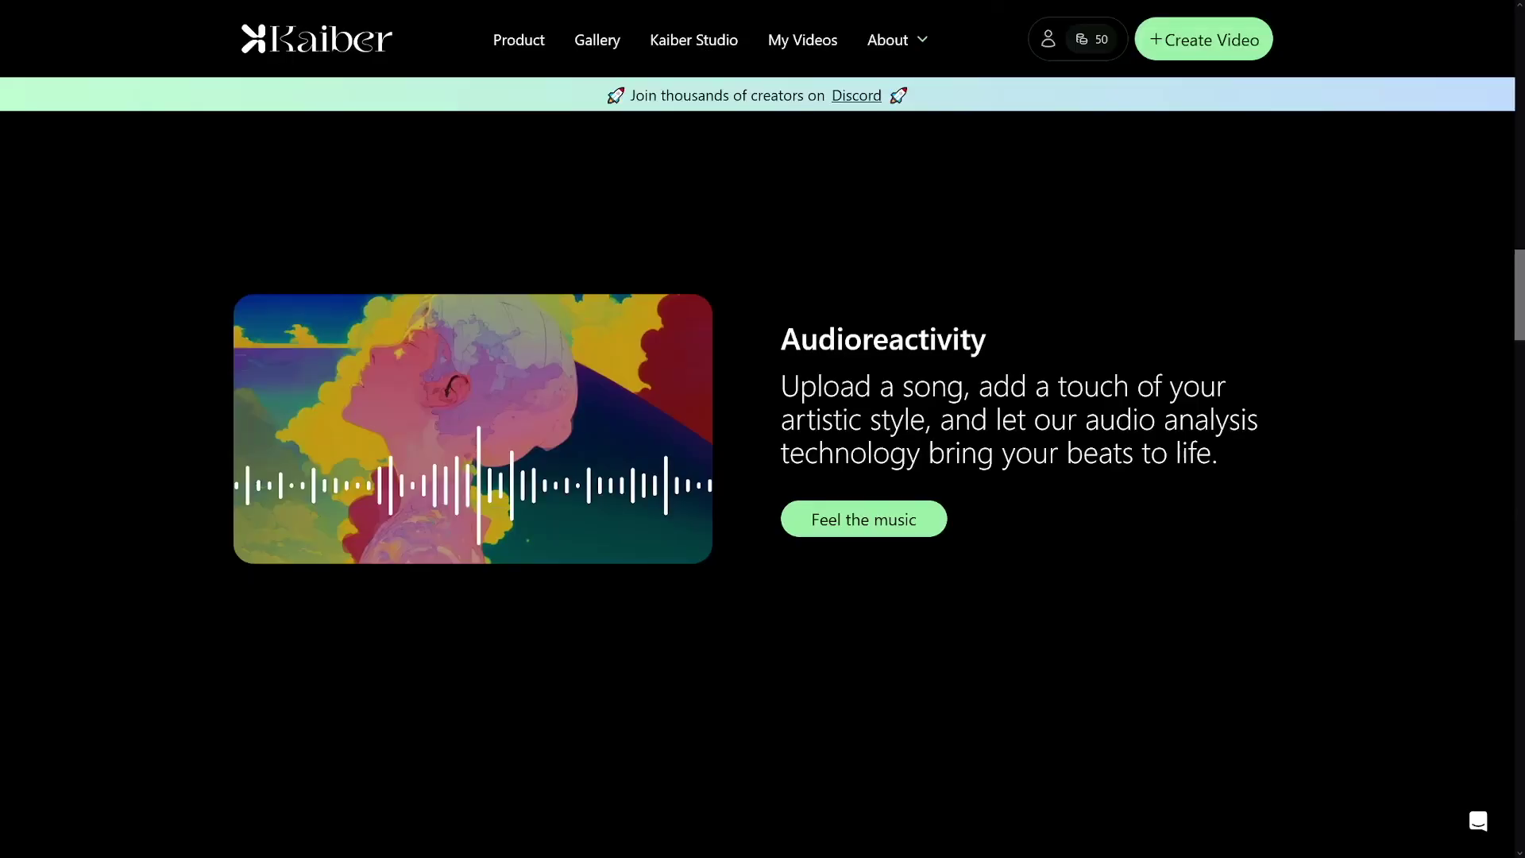
{"action": "scroll", "coordinate": [1035, 450], "scroll_direction": "down", "scroll_amount": 5}
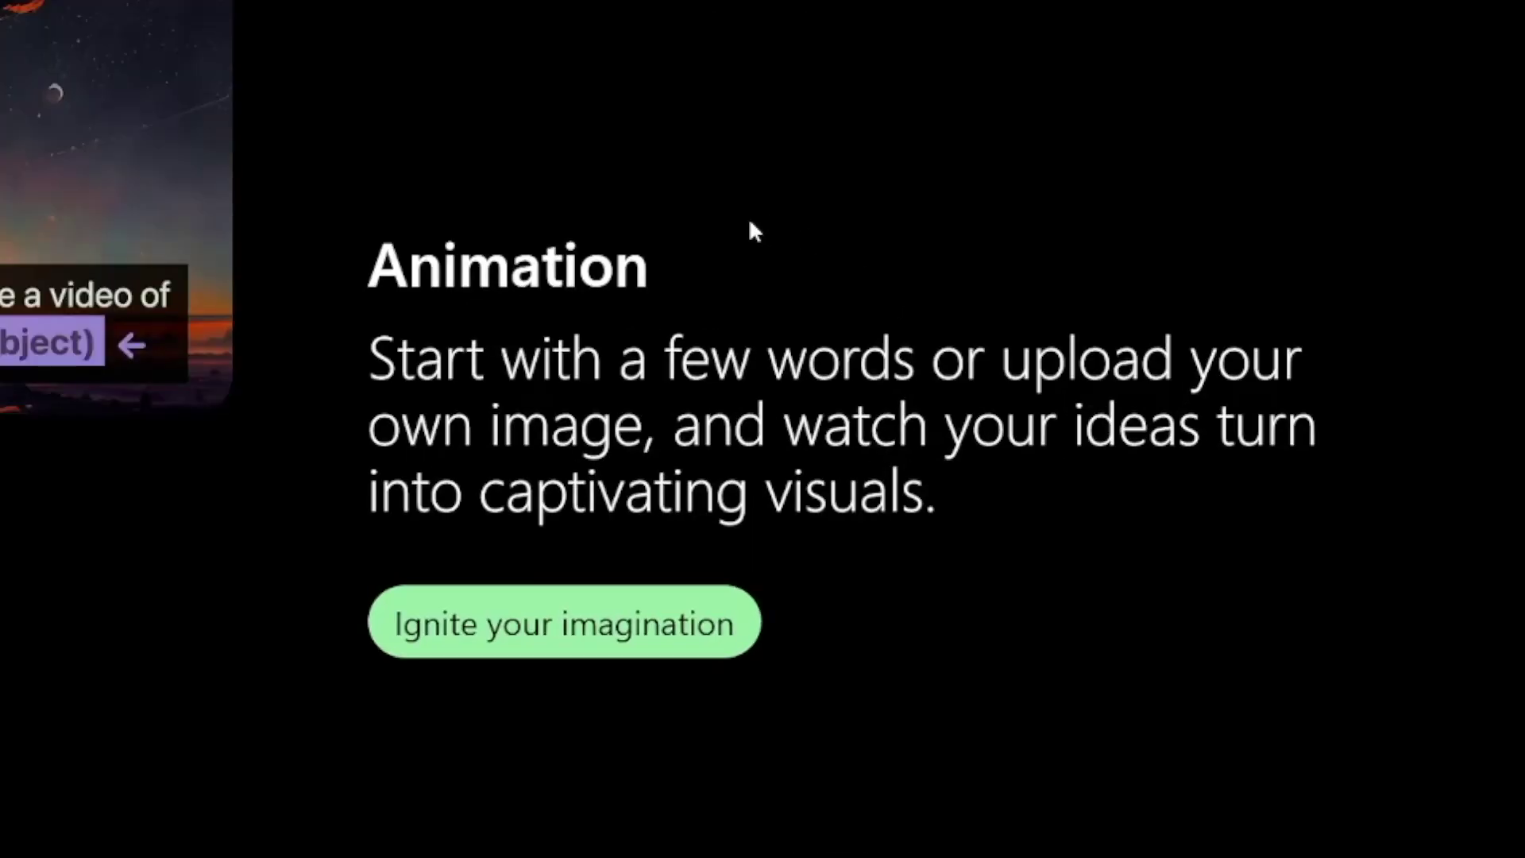
{"action": "scroll", "coordinate": [762, 208], "scroll_direction": "down", "scroll_amount": 5}
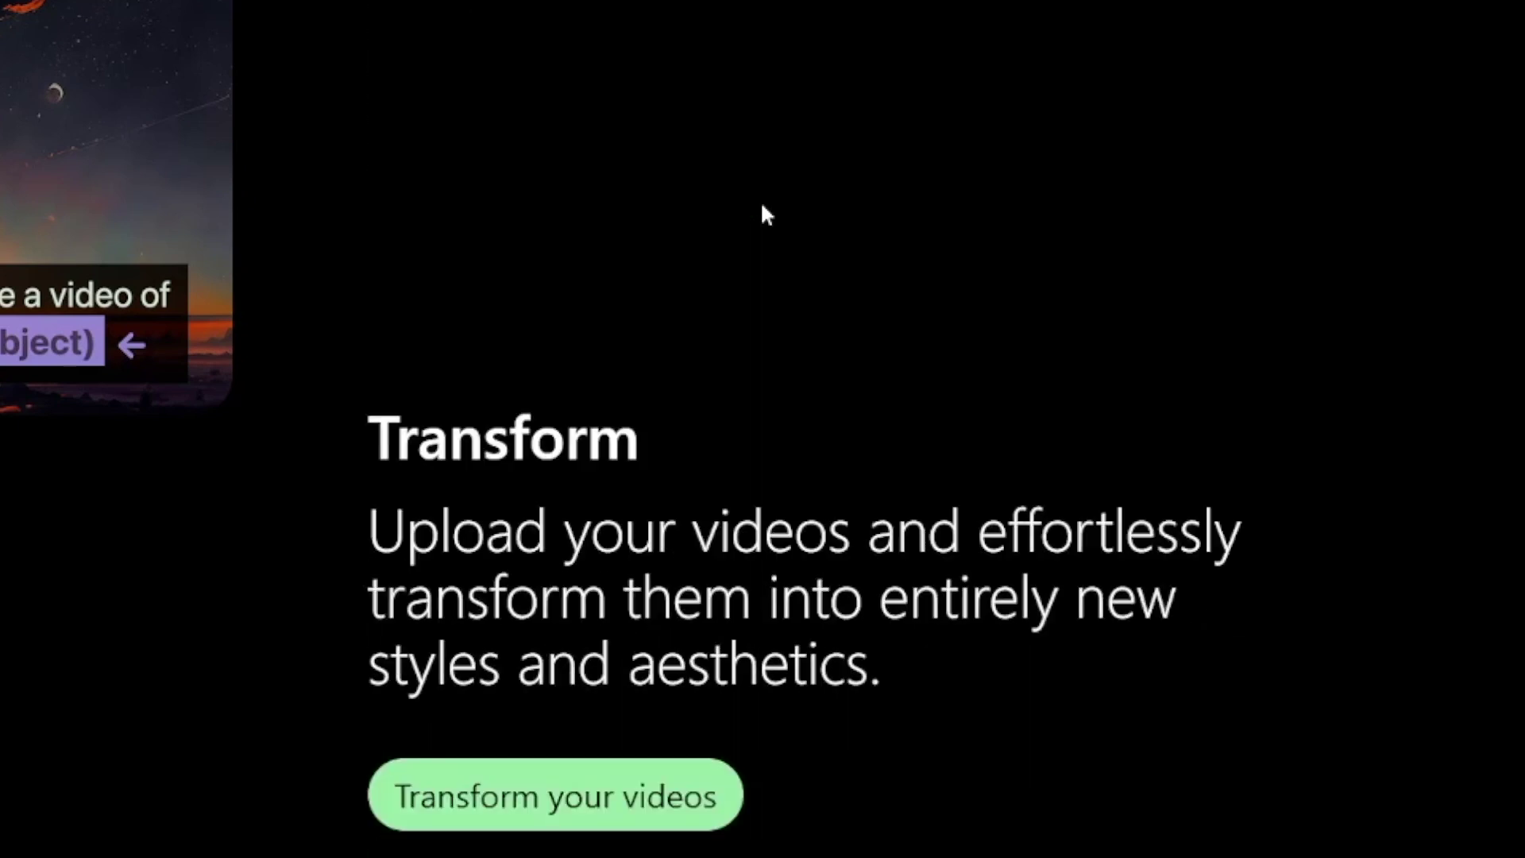